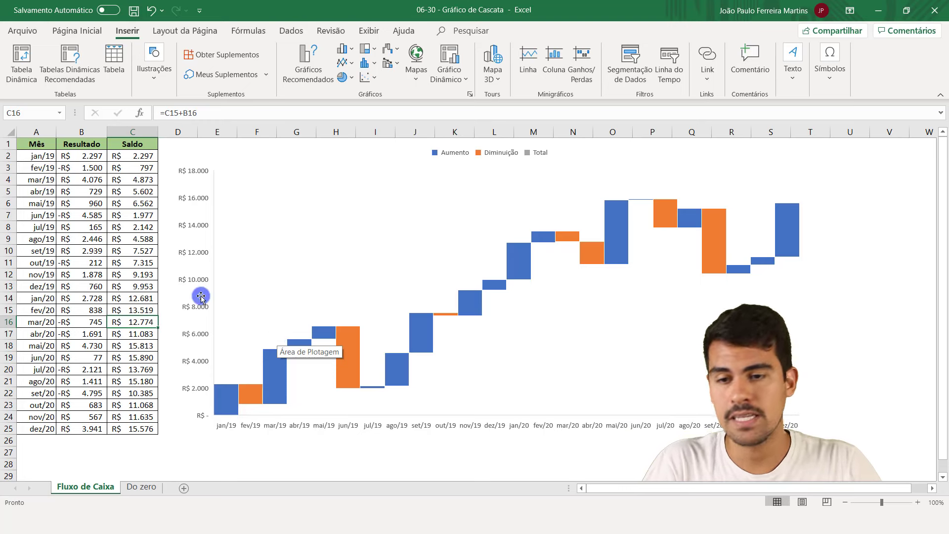
Step: Review the months jan/19 to dez/20 and their Resultado values, zooming in on the table and chart
{"action": "mouse_move", "coordinate": [42, 156]}
{"action": "left_mouse_down"}
{"action": "mouse_move", "coordinate": [49, 411]}
{"action": "mouse_move", "coordinate": [40, 417]}
{"action": "left_mouse_up"}
{"action": "left_click", "coordinate": [52, 158]}
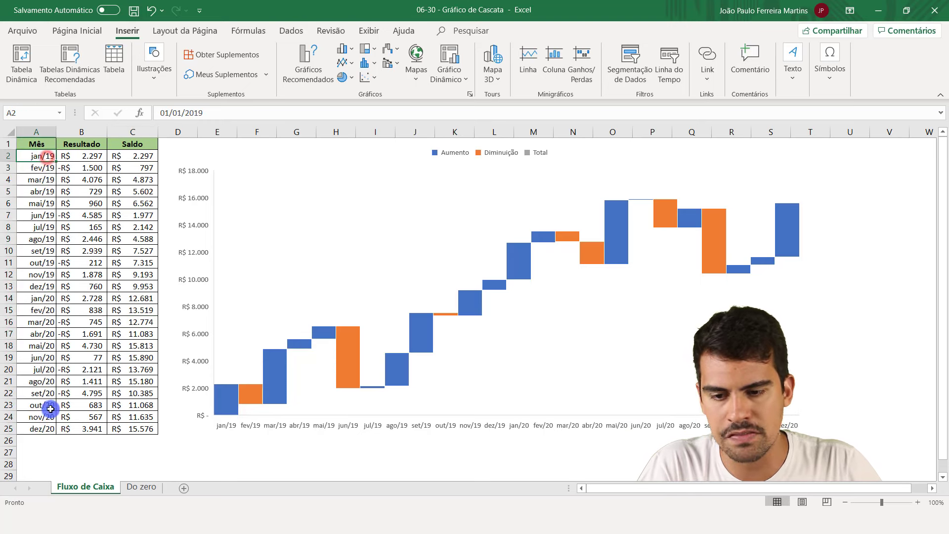
{"action": "left_click", "coordinate": [43, 430]}
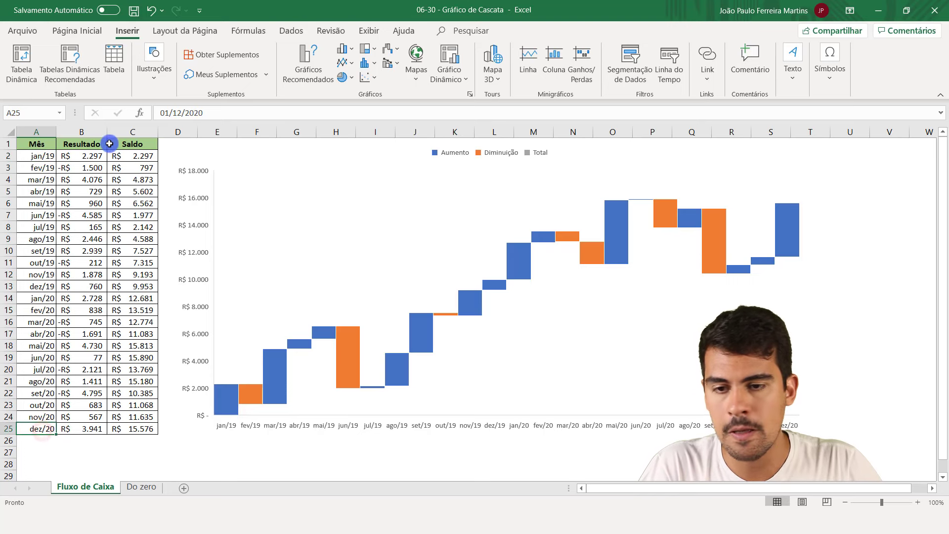
{"action": "left_click", "coordinate": [97, 134]}
{"action": "left_click", "coordinate": [88, 158]}
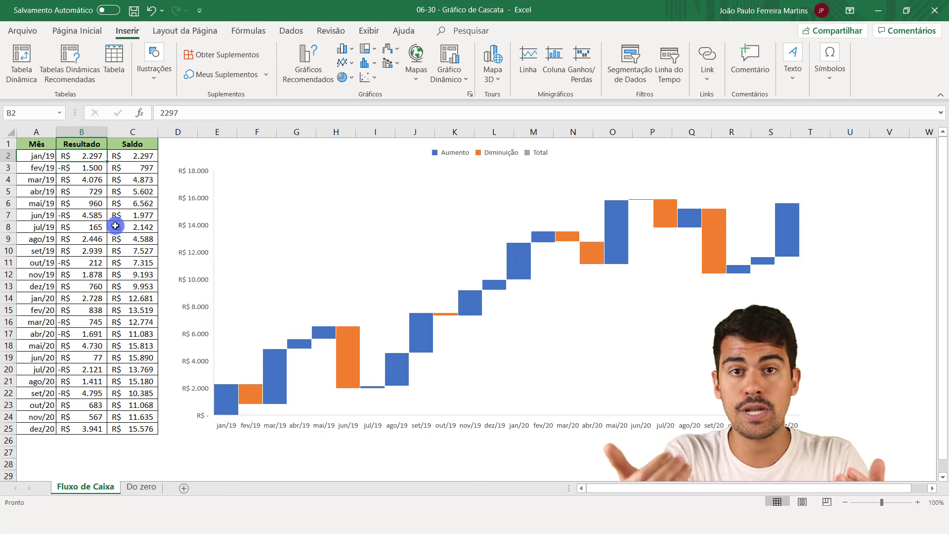
{"action": "left_click", "coordinate": [88, 171]}
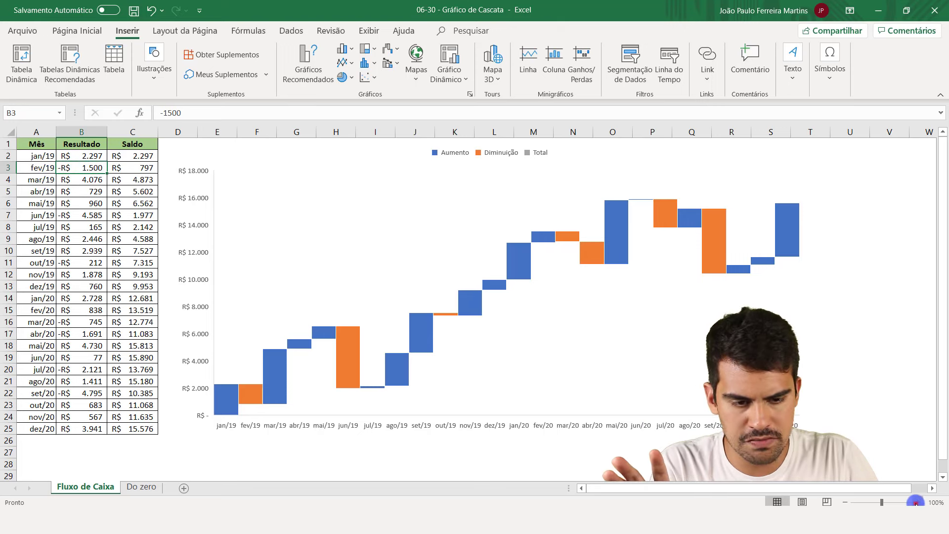
{"action": "left_click", "coordinate": [915, 502]}
{"action": "left_click", "coordinate": [916, 503]}
{"action": "left_click", "coordinate": [916, 503]}
{"action": "left_click", "coordinate": [916, 502]}
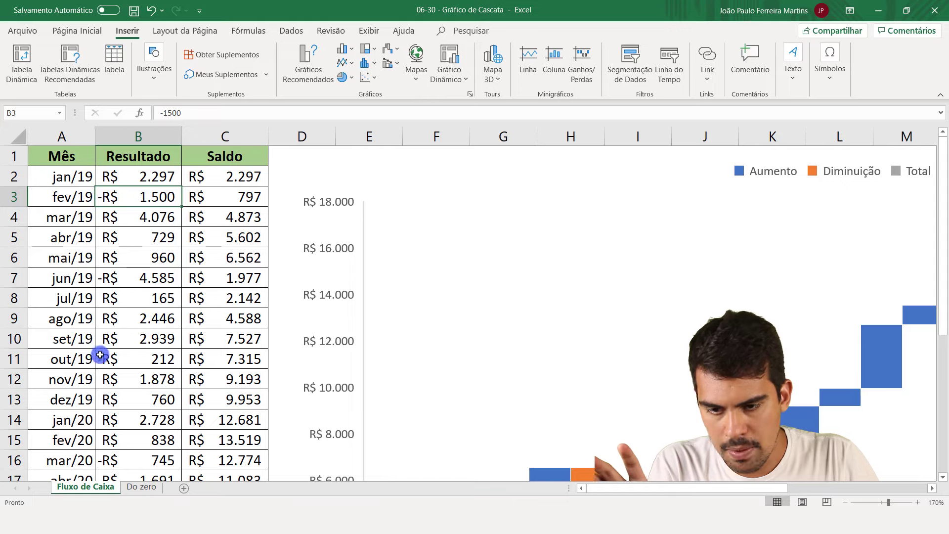
Step: Enter -212 as the out/19 result in B11 and check the updated chart
{"action": "left_click", "coordinate": [161, 358]}
{"action": "type", "text": "-212"}
{"action": "key", "text": "ctrl+Return"}
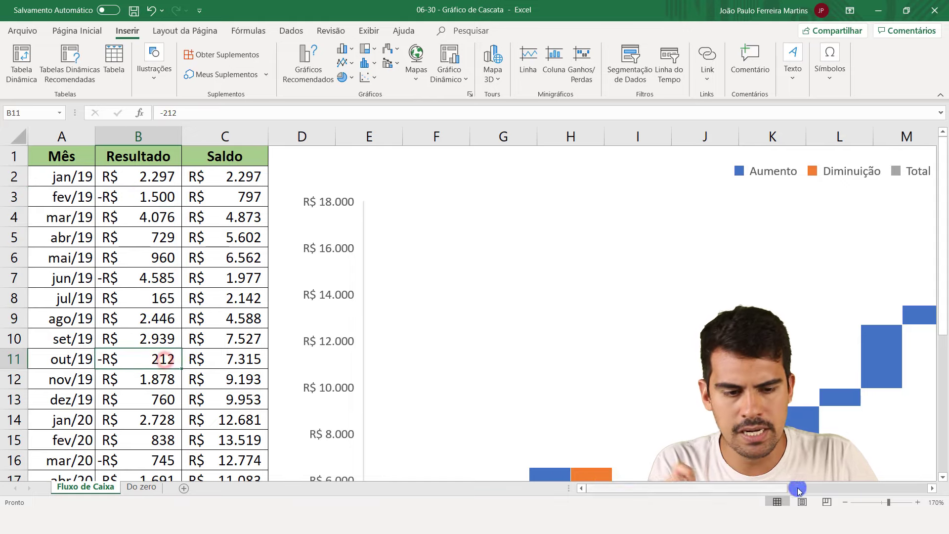
{"action": "left_click", "coordinate": [847, 502]}
{"action": "left_click", "coordinate": [847, 502]}
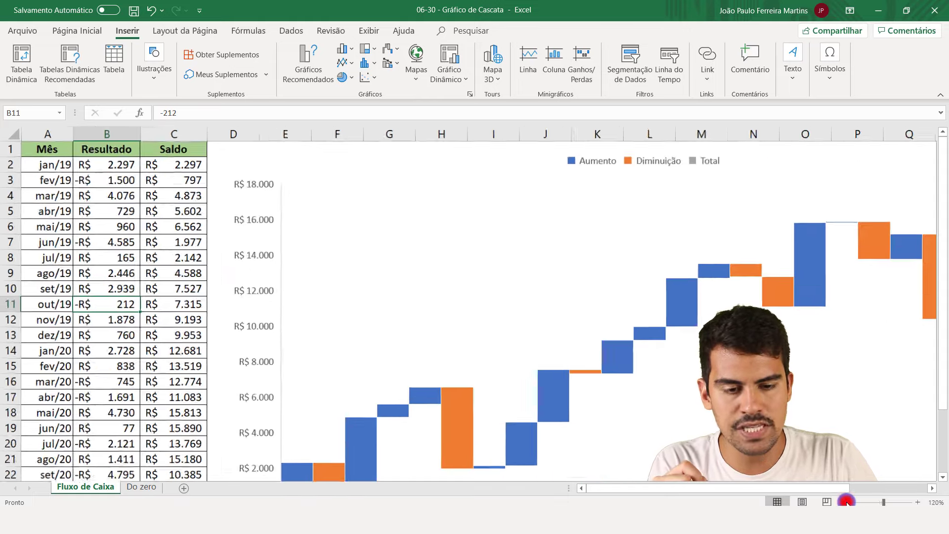
{"action": "left_click", "coordinate": [847, 502]}
{"action": "left_click", "coordinate": [847, 502]}
{"action": "left_click", "coordinate": [918, 502]}
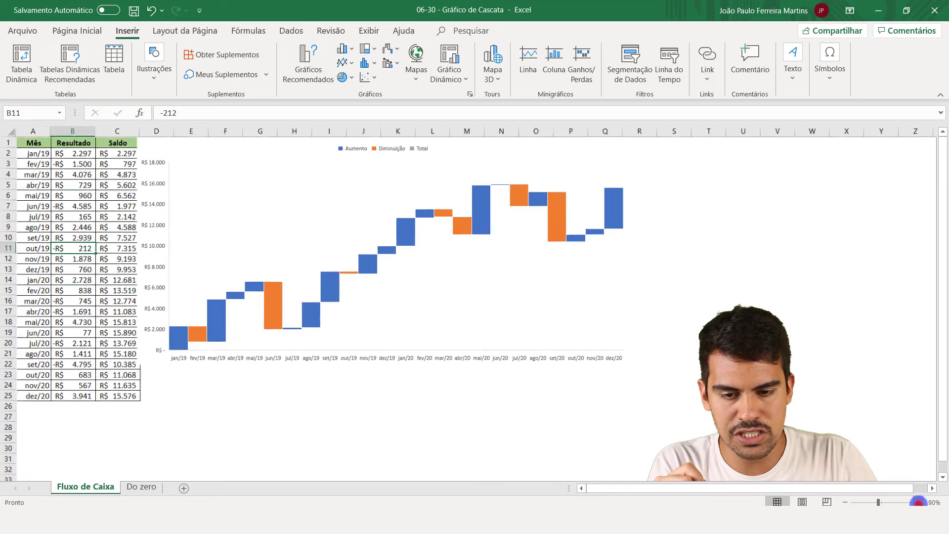
{"action": "left_click", "coordinate": [918, 503]}
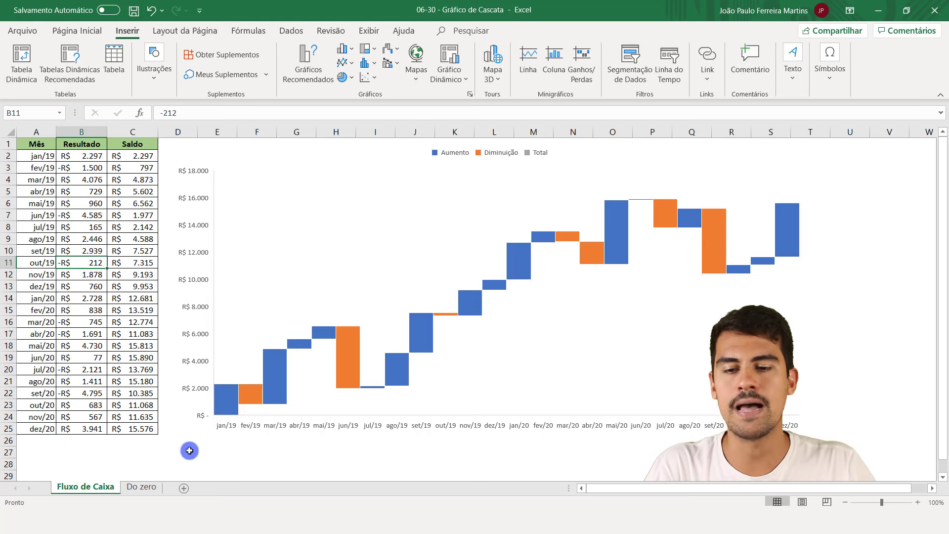
Step: Switch to the Do zero sheet and look over the Mês, Resultado and Saldo columns
{"action": "left_click", "coordinate": [140, 487]}
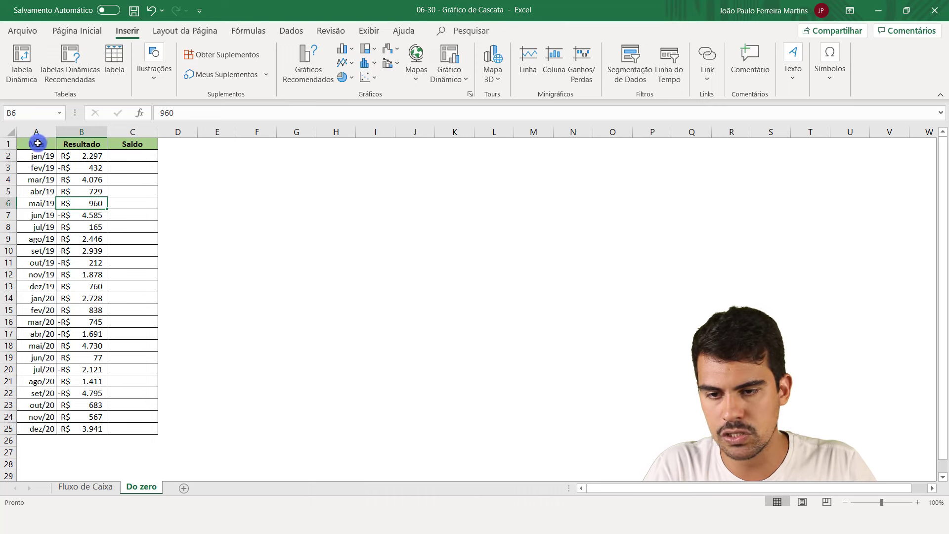
{"action": "left_click_drag", "start_coordinate": [37, 143], "coordinate": [55, 417]}
{"action": "left_click_drag", "start_coordinate": [87, 148], "coordinate": [84, 320]}
{"action": "left_click", "coordinate": [136, 142]}
{"action": "left_click", "coordinate": [132, 133]}
{"action": "left_click", "coordinate": [138, 153]}
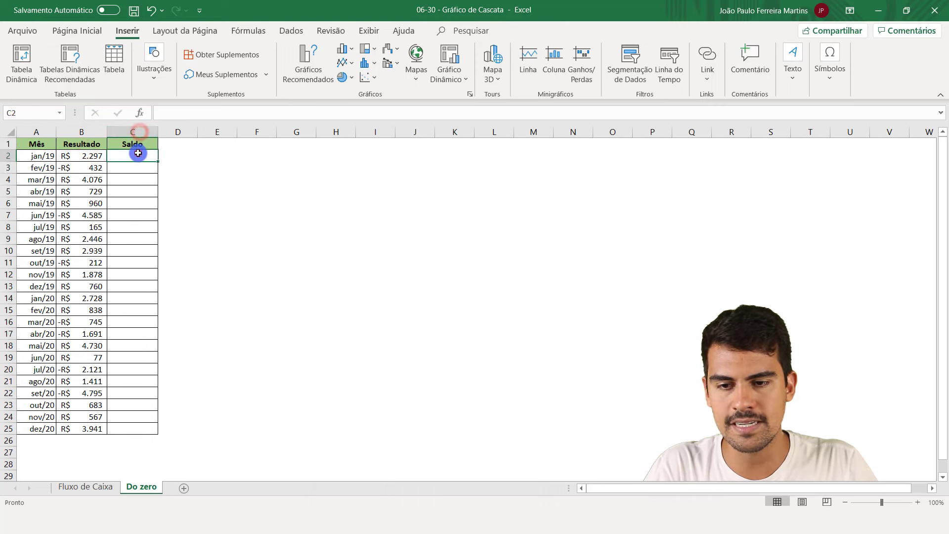
Step: Zoom in and change the fev/19 result in B3 to -1500
{"action": "left_click", "coordinate": [918, 502]}
{"action": "left_click", "coordinate": [917, 502]}
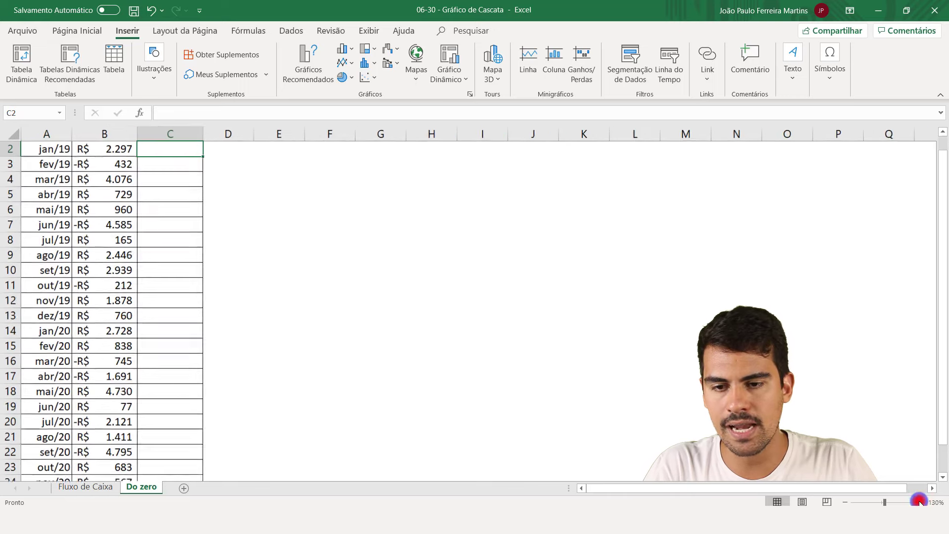
{"action": "left_click", "coordinate": [918, 502]}
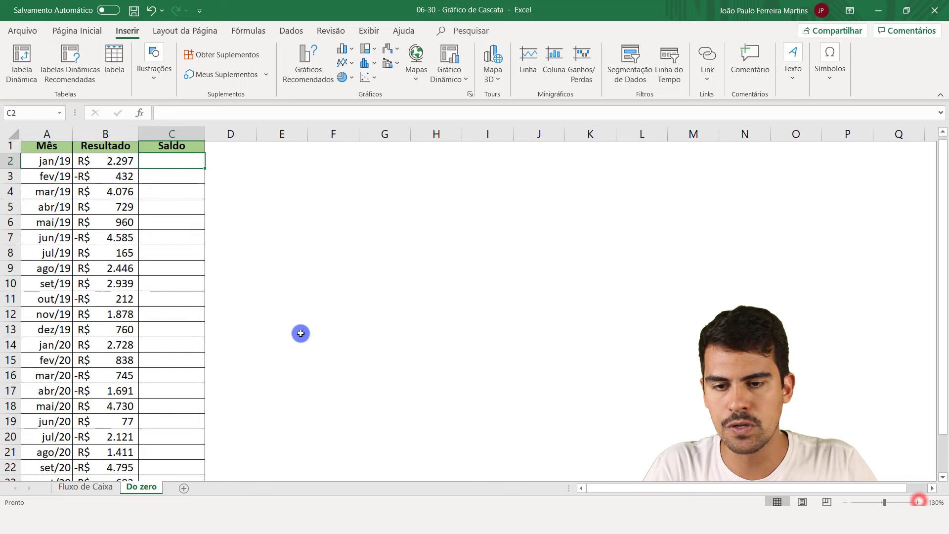
{"action": "left_click", "coordinate": [167, 167]}
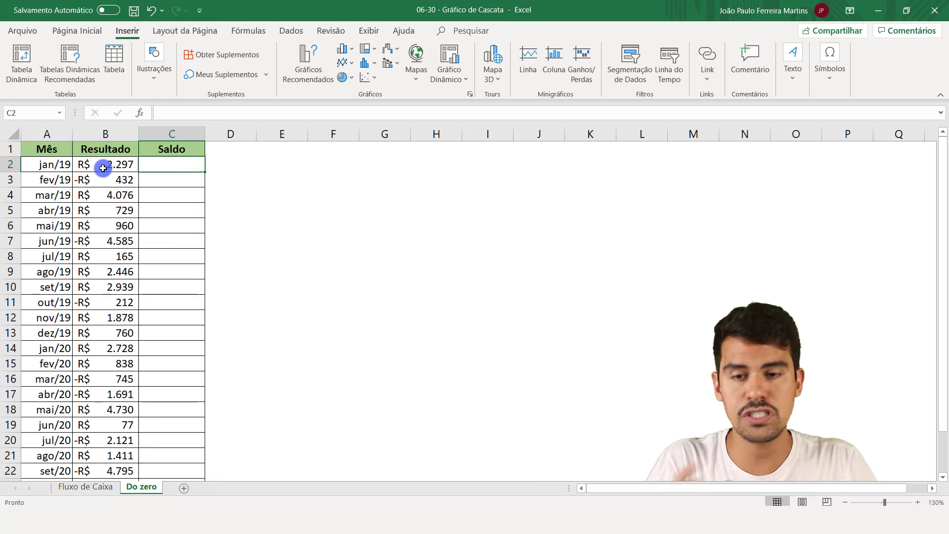
{"action": "left_click", "coordinate": [102, 168]}
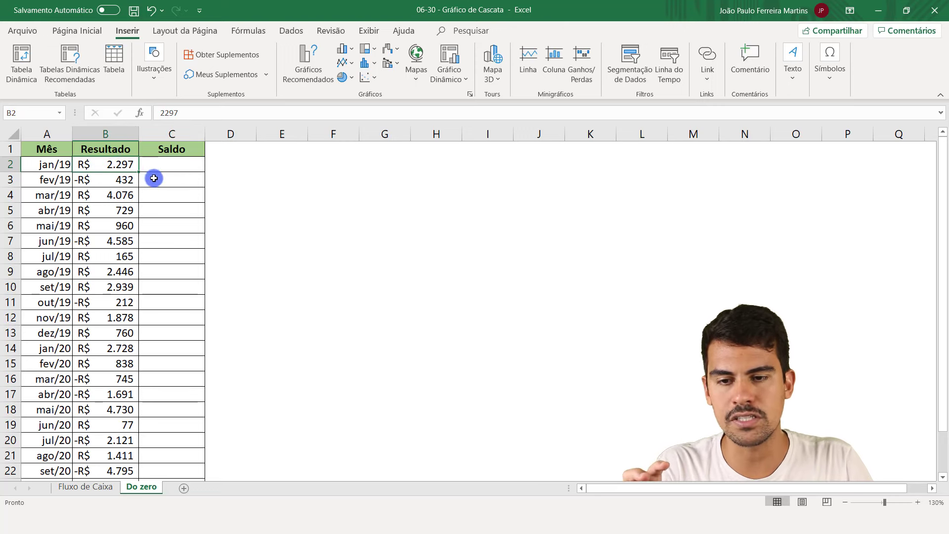
{"action": "left_click", "coordinate": [45, 178]}
{"action": "left_click", "coordinate": [114, 177]}
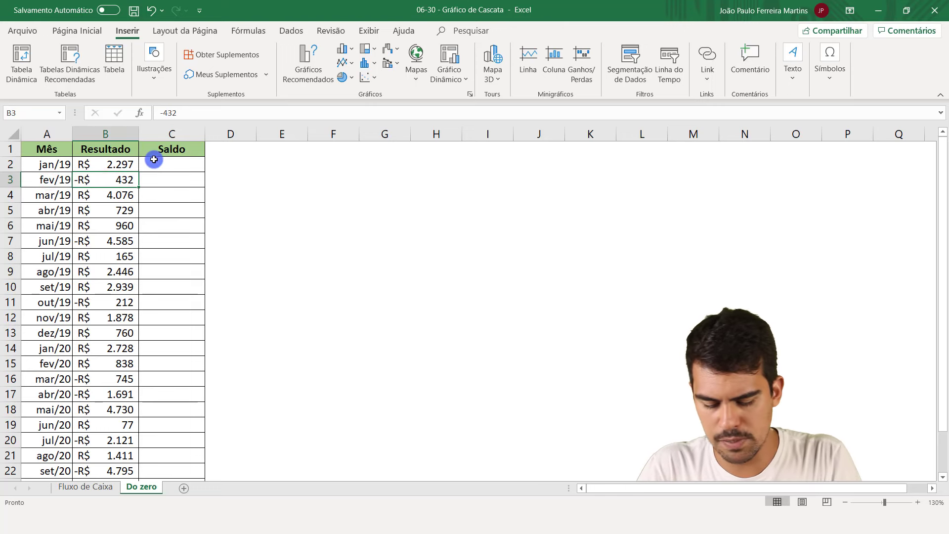
{"action": "type", "text": "-15"}
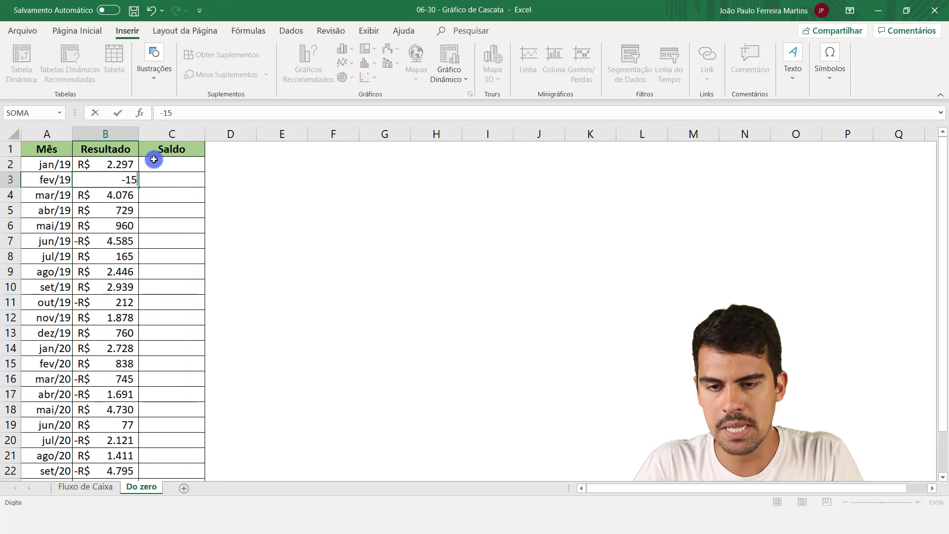
{"action": "type", "text": "00"}
{"action": "key", "text": "Return"}
{"action": "left_click", "coordinate": [159, 168]}
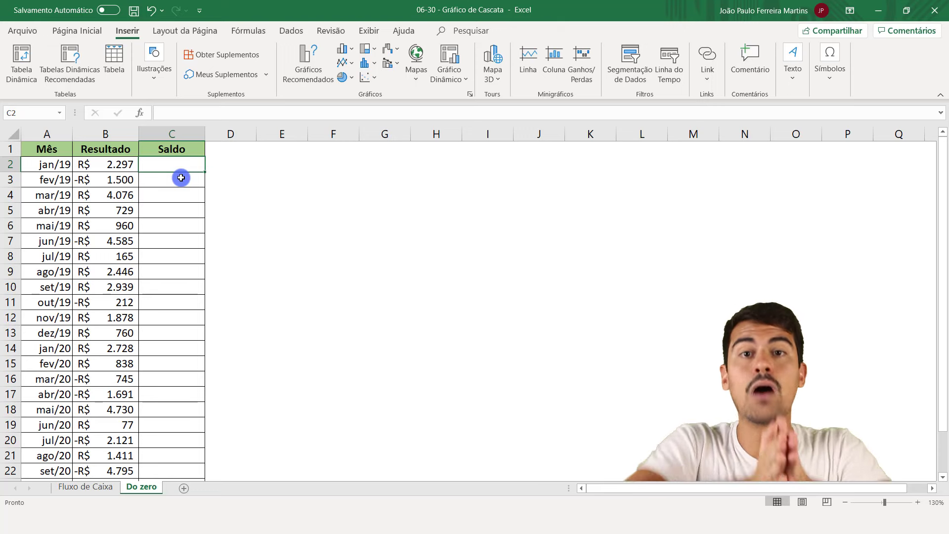
Step: Enter =B2 in C2 and =B2+B3 in C3 for the jan/19 and fev/19 balances
{"action": "type", "text": "="}
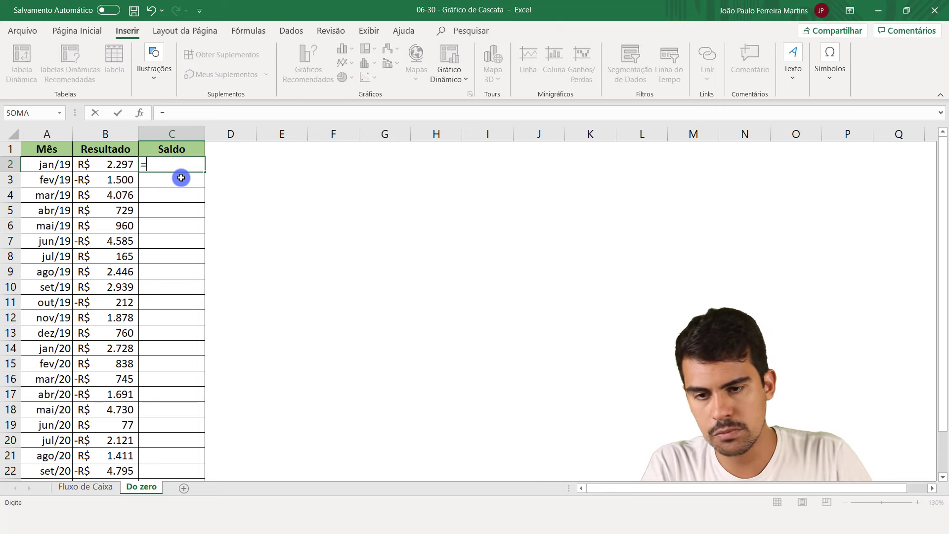
{"action": "key", "text": "Left"}
{"action": "key", "text": "Return"}
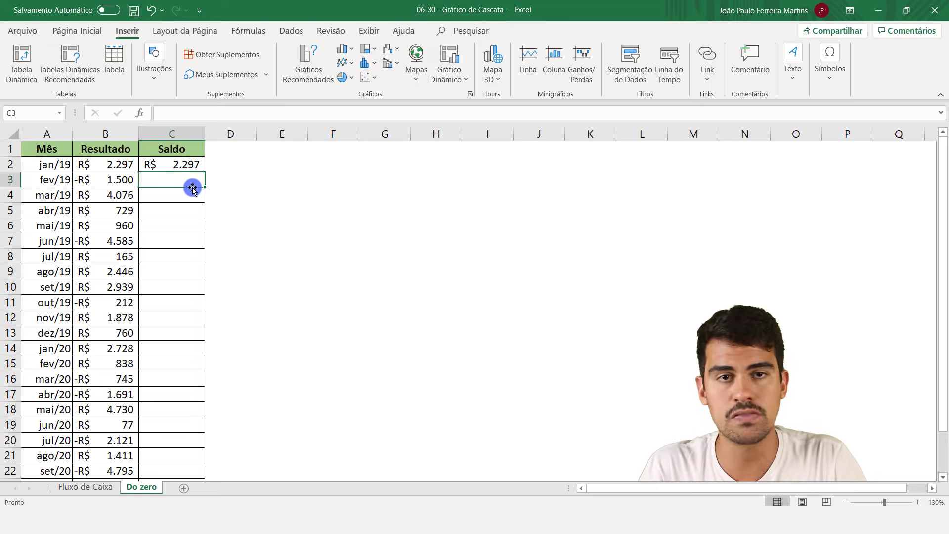
{"action": "type", "text": "="}
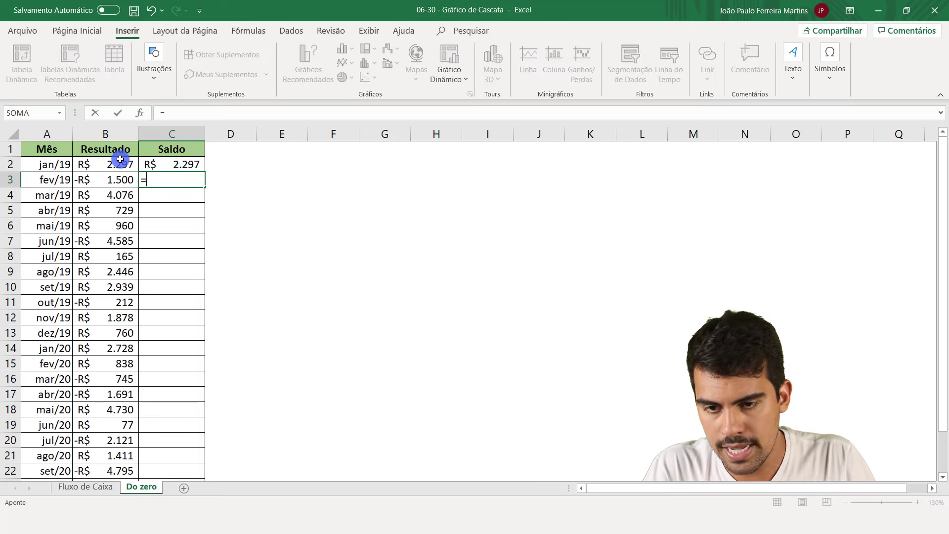
{"action": "left_click", "coordinate": [120, 159]}
{"action": "type", "text": "+"}
{"action": "left_click", "coordinate": [116, 182]}
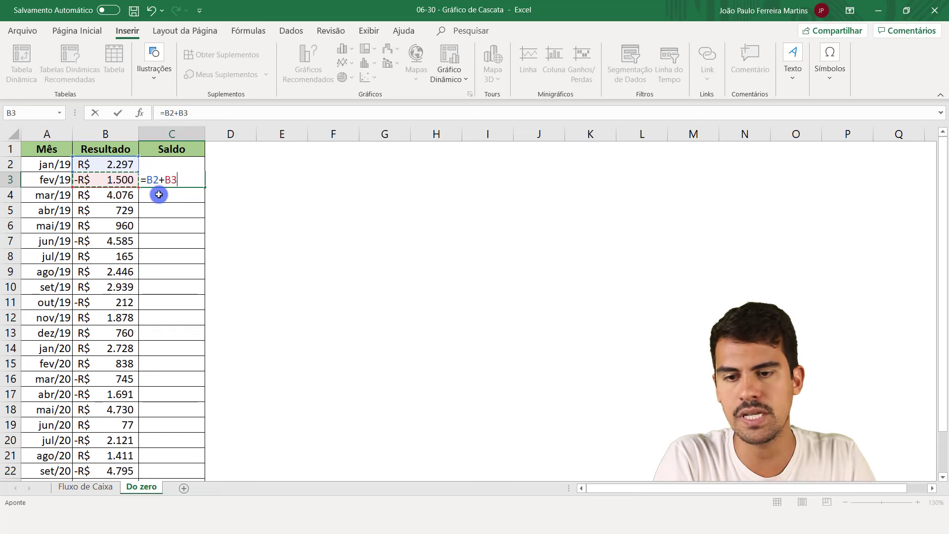
{"action": "key", "text": "Return"}
{"action": "left_click", "coordinate": [186, 181]}
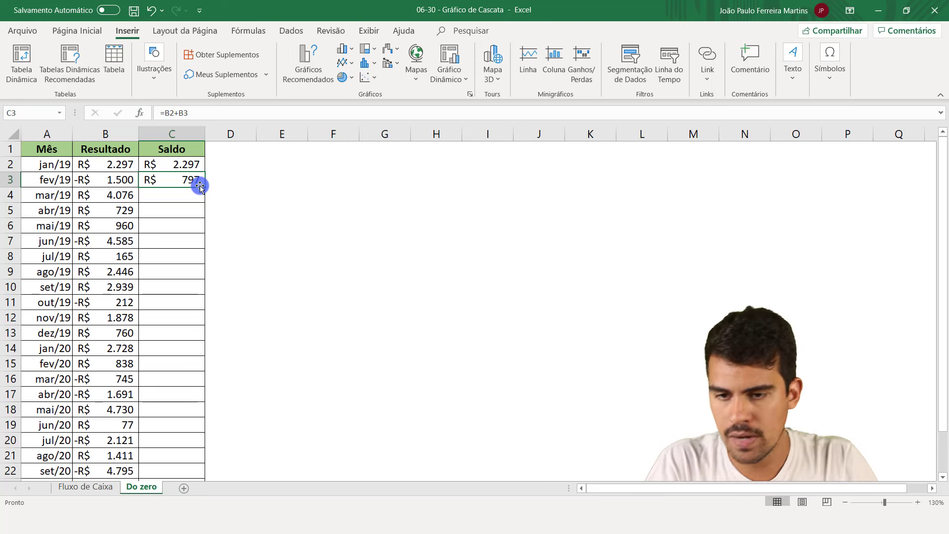
Step: Enter =C3+B4 in C4 and =C4+B5 in C5, then fill the formula down Saldo
{"action": "left_click", "coordinate": [188, 195]}
{"action": "type", "text": "="}
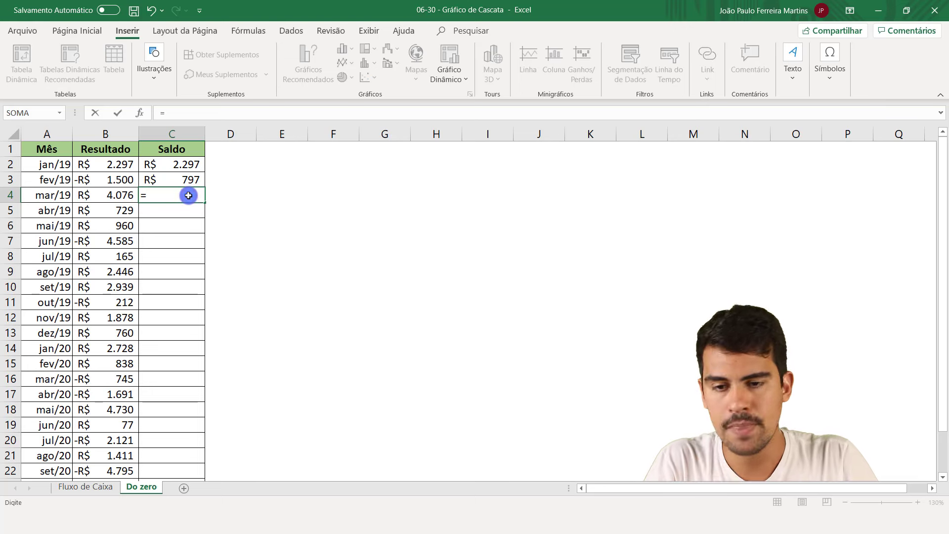
{"action": "left_click", "coordinate": [193, 178]}
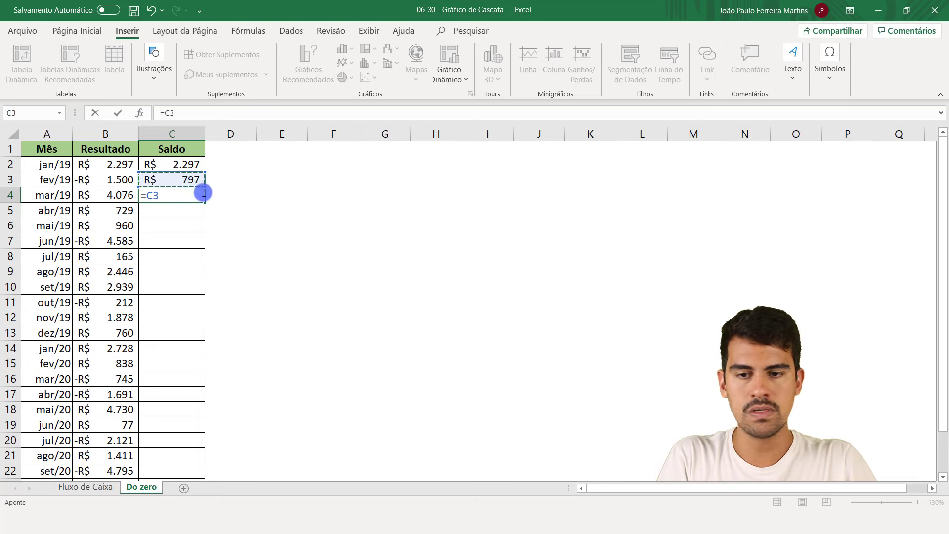
{"action": "type", "text": "+"}
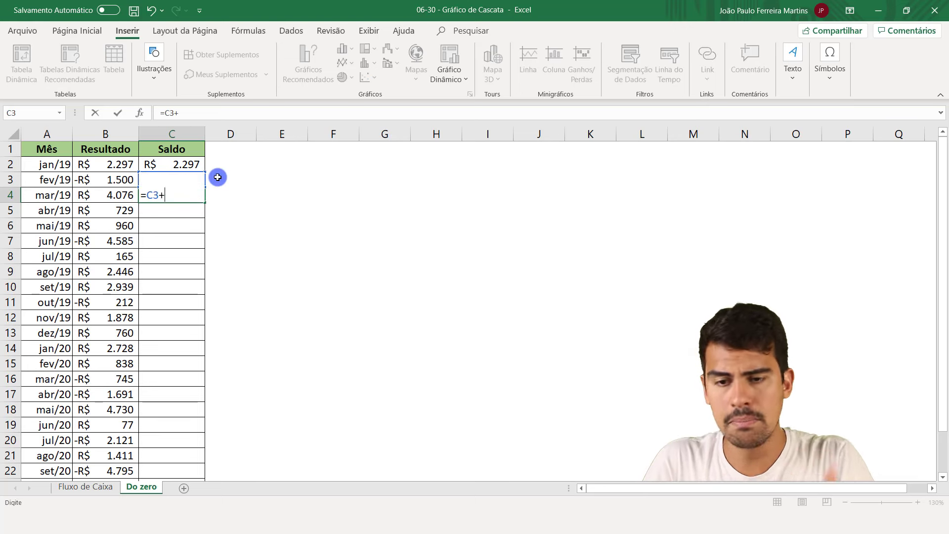
{"action": "left_click", "coordinate": [101, 194]}
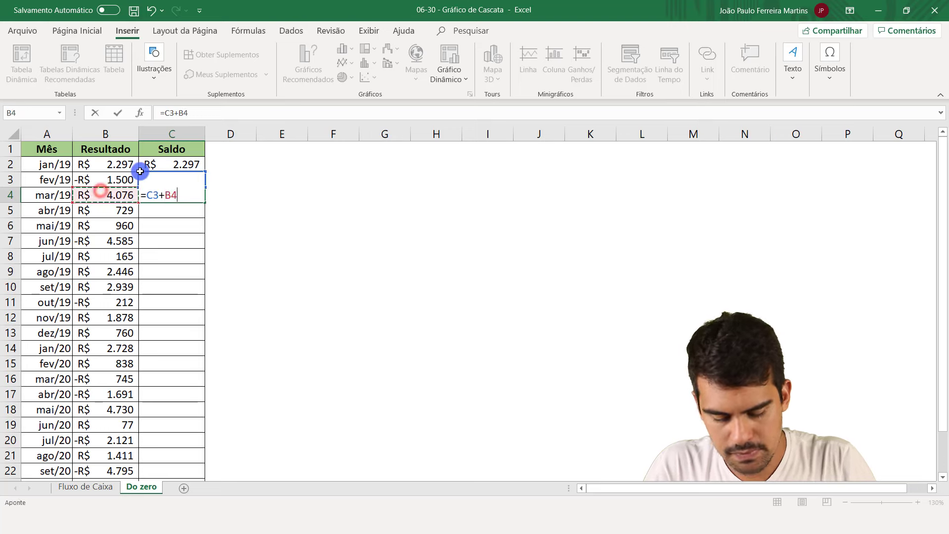
{"action": "key", "text": "Return"}
{"action": "type", "text": "="}
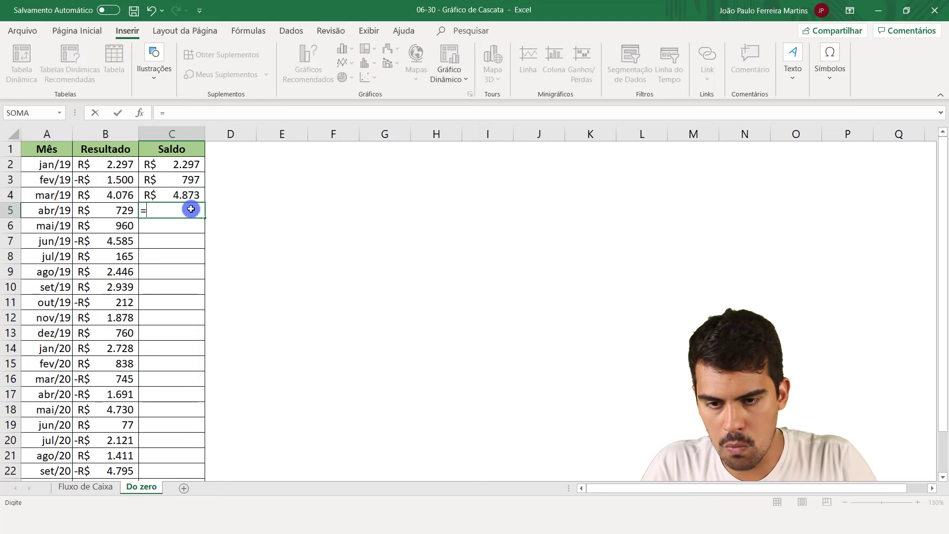
{"action": "left_click", "coordinate": [194, 195]}
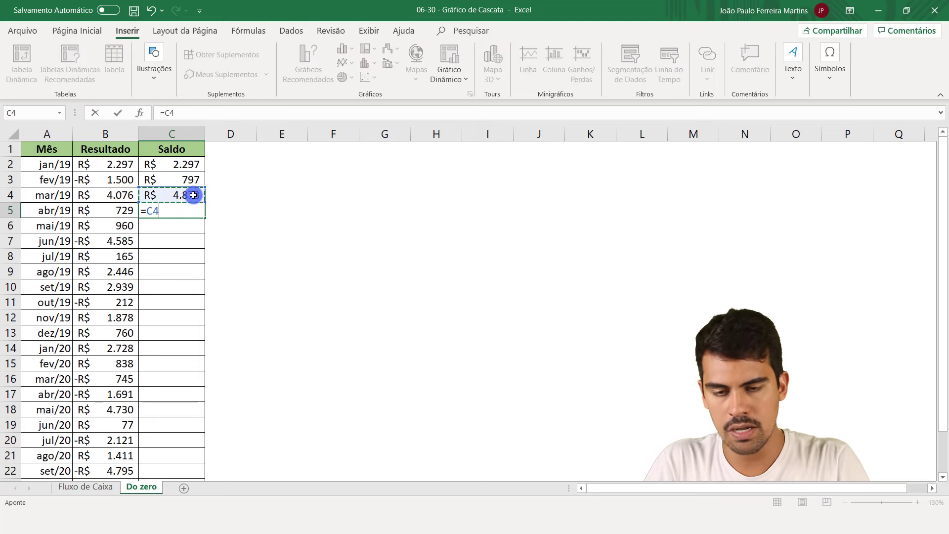
{"action": "type", "text": "+"}
{"action": "left_click", "coordinate": [118, 212]}
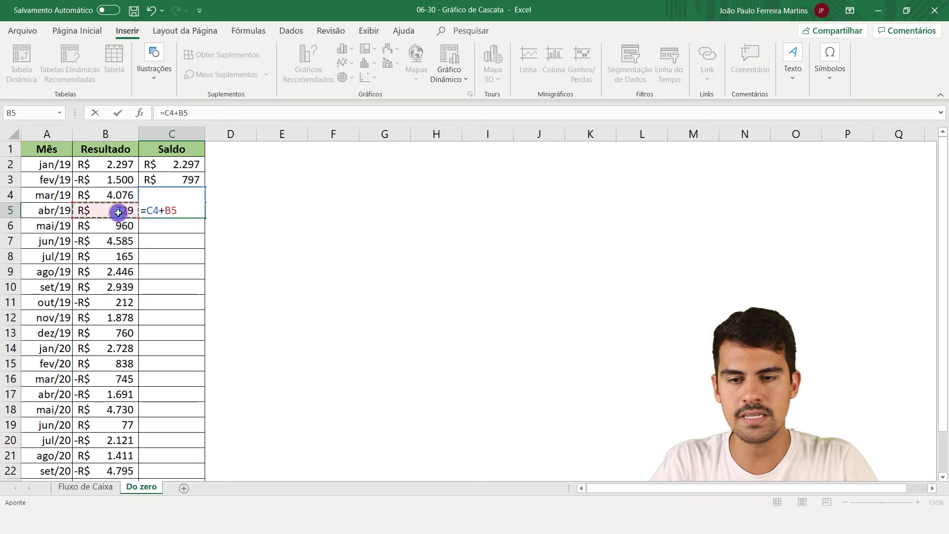
{"action": "key", "text": "Return"}
{"action": "left_click", "coordinate": [164, 210]}
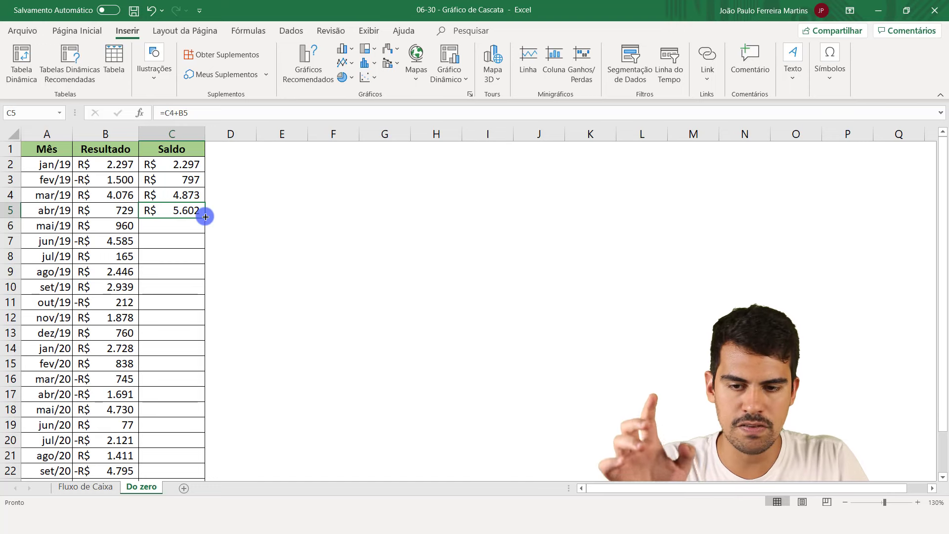
{"action": "mouse_move", "coordinate": [205, 216]}
{"action": "left_mouse_down"}
{"action": "mouse_move", "coordinate": [222, 462]}
{"action": "mouse_move", "coordinate": [203, 456]}
{"action": "left_mouse_up"}
{"action": "scroll", "coordinate": [171, 277], "scroll_direction": "up", "scroll_amount": 2}
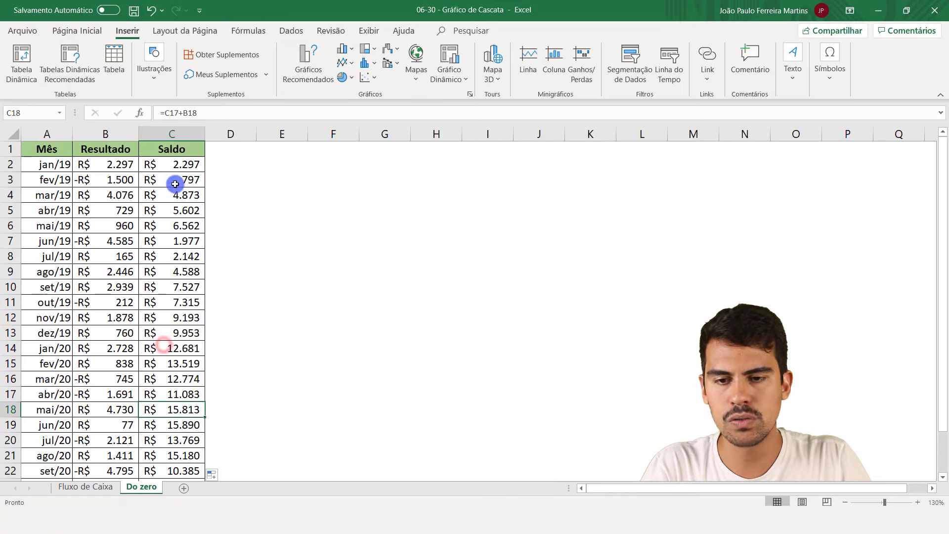
{"action": "left_click", "coordinate": [173, 167]}
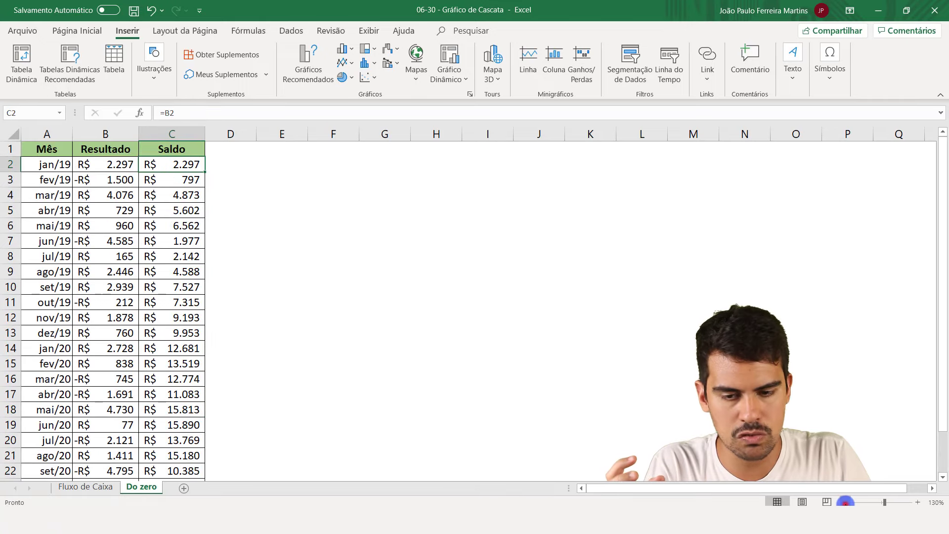
{"action": "left_click", "coordinate": [846, 501]}
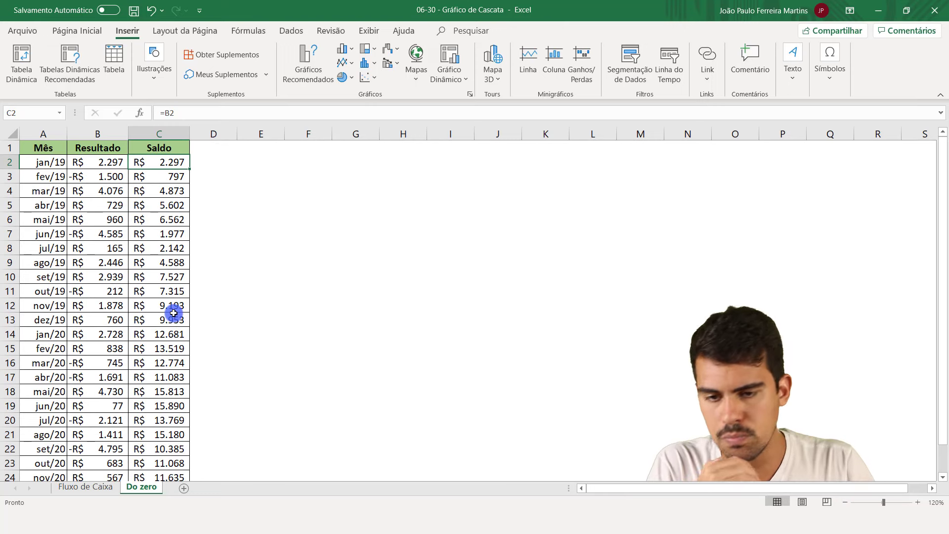
{"action": "left_click", "coordinate": [97, 360]}
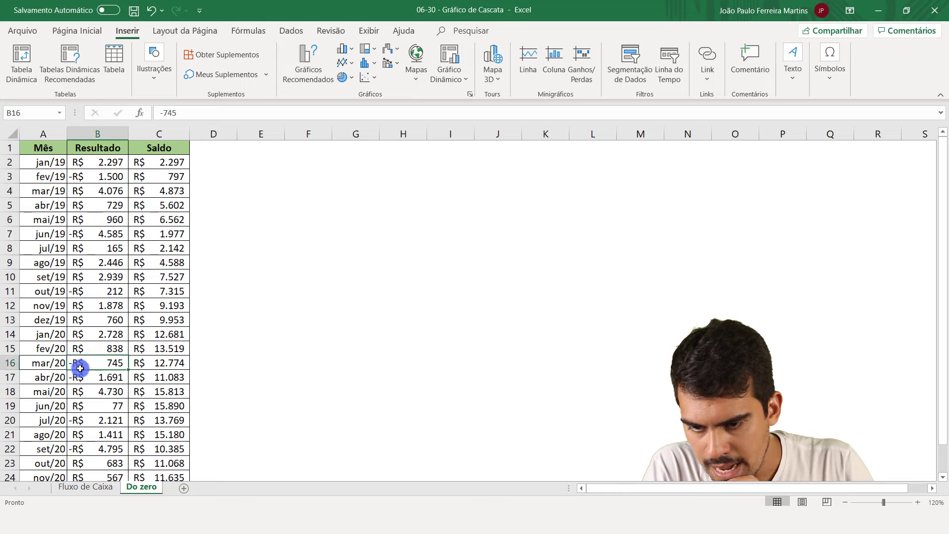
{"action": "left_click", "coordinate": [14, 363]}
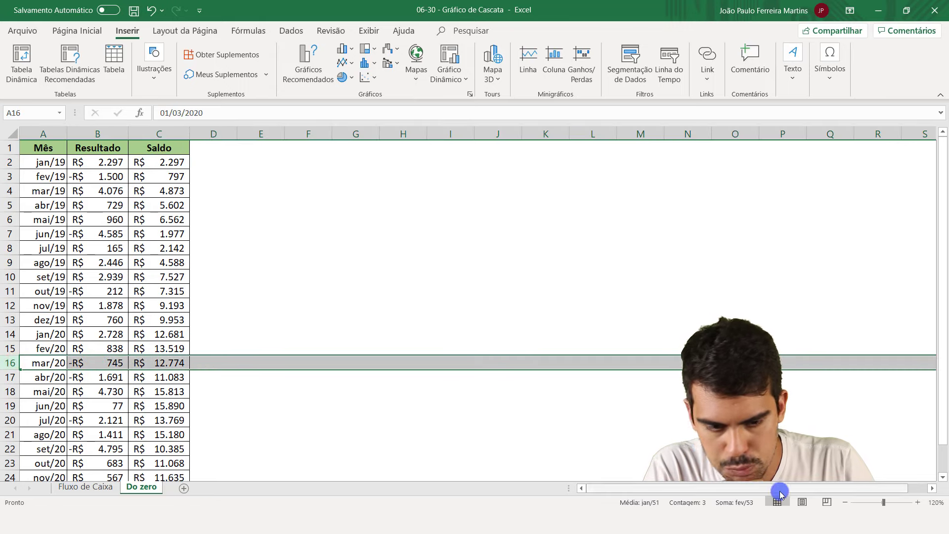
{"action": "left_click", "coordinate": [918, 502]}
{"action": "left_click", "coordinate": [918, 502]}
{"action": "left_click", "coordinate": [918, 502]}
{"action": "left_click", "coordinate": [919, 502]}
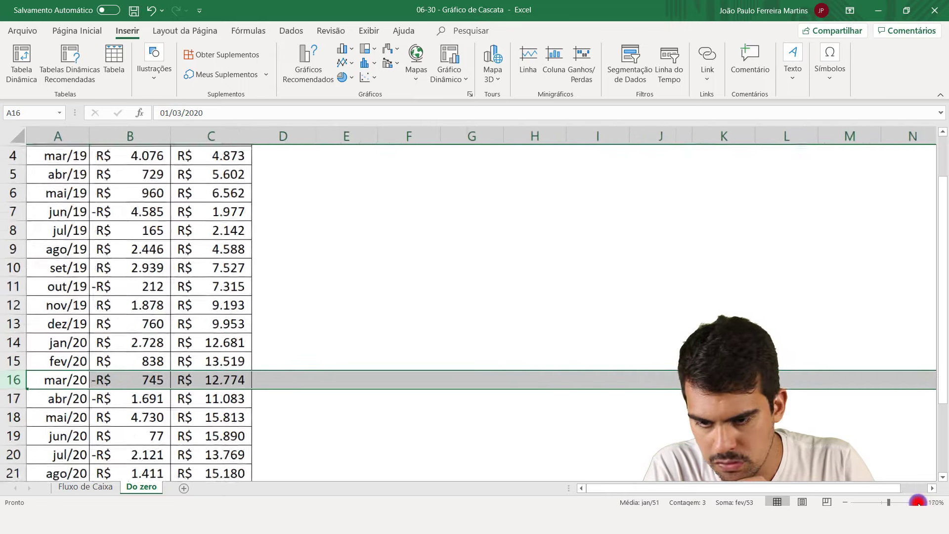
{"action": "left_click", "coordinate": [918, 502]}
{"action": "left_click", "coordinate": [919, 502]}
{"action": "scroll", "coordinate": [249, 300], "scroll_direction": "down", "scroll_amount": 1}
{"action": "left_click", "coordinate": [169, 343]}
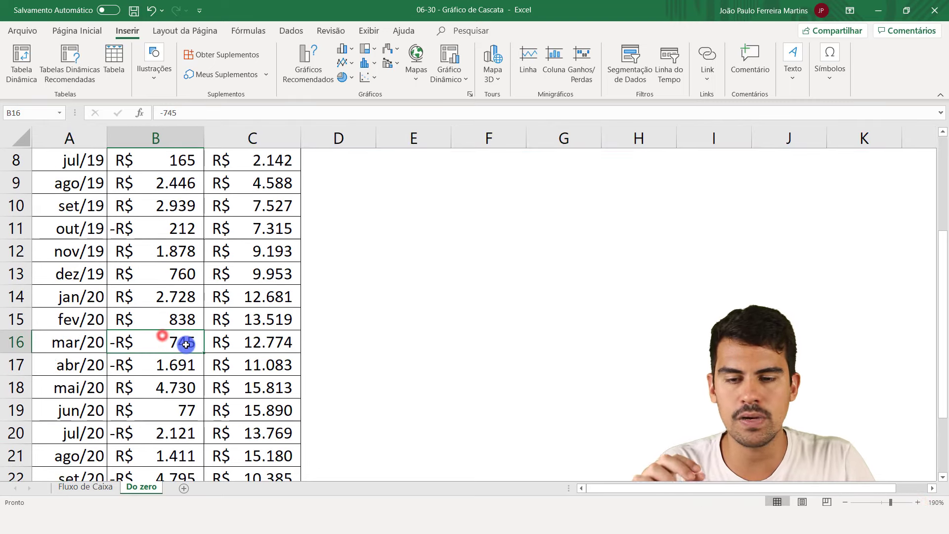
{"action": "left_click", "coordinate": [284, 325]}
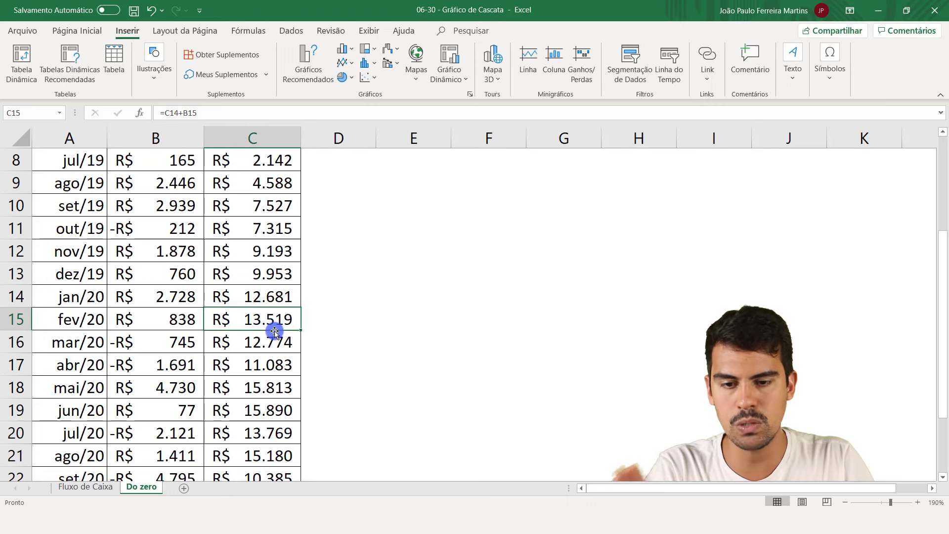
{"action": "left_click", "coordinate": [167, 344]}
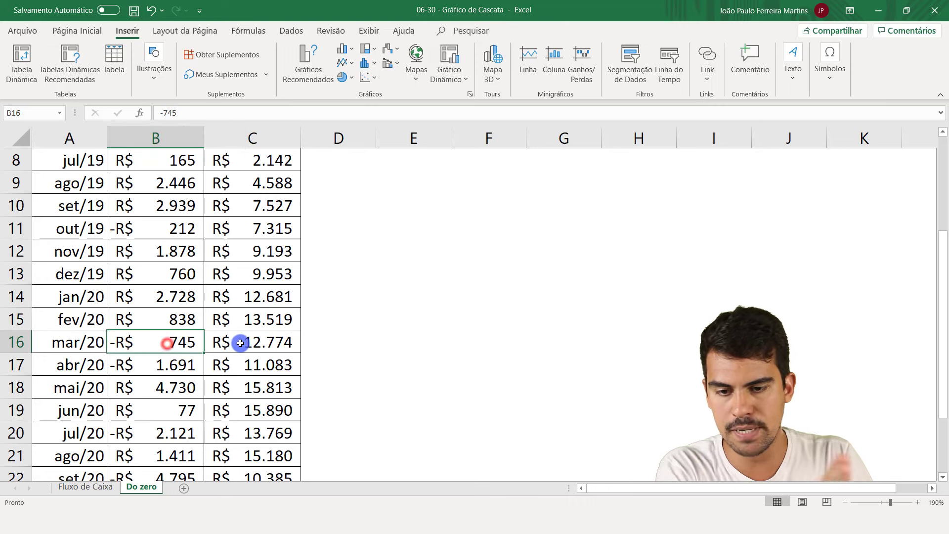
{"action": "left_click", "coordinate": [235, 345]}
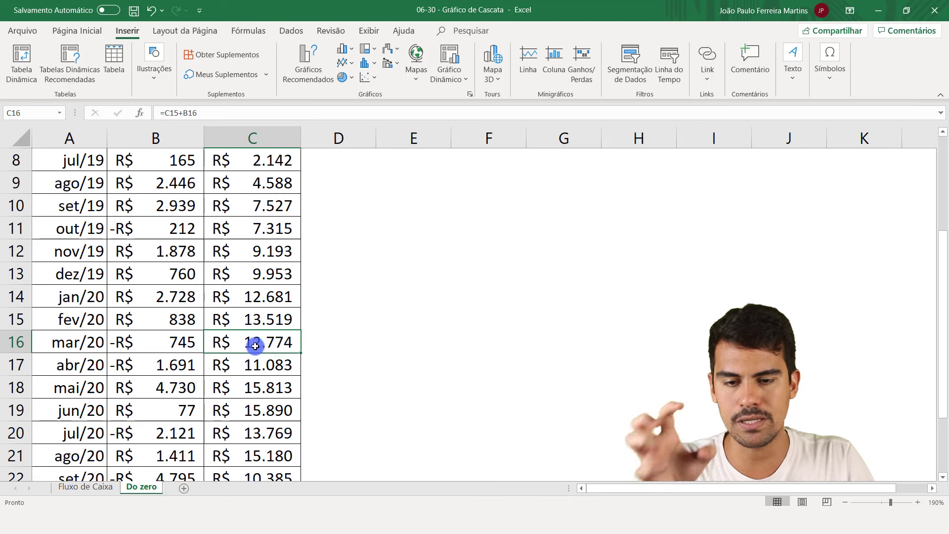
{"action": "left_click", "coordinate": [178, 365]}
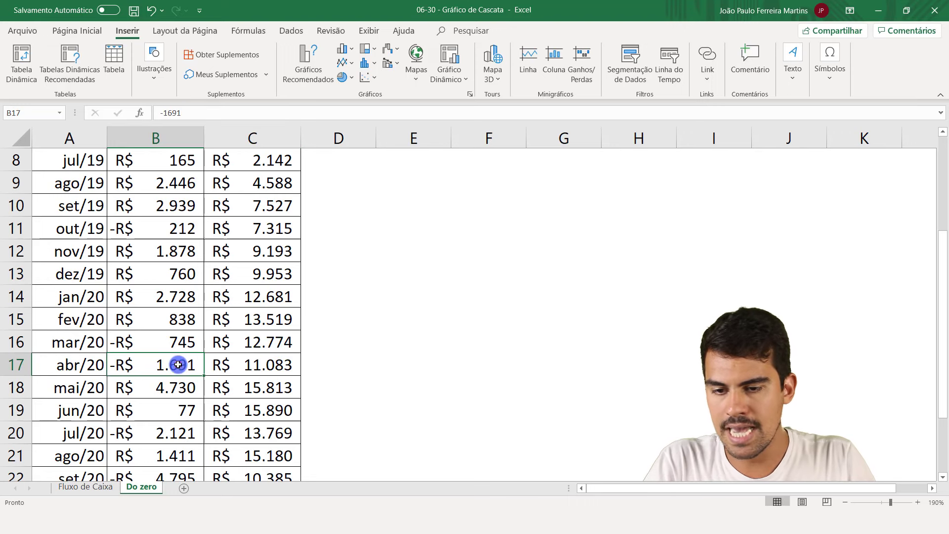
{"action": "left_click", "coordinate": [61, 364]}
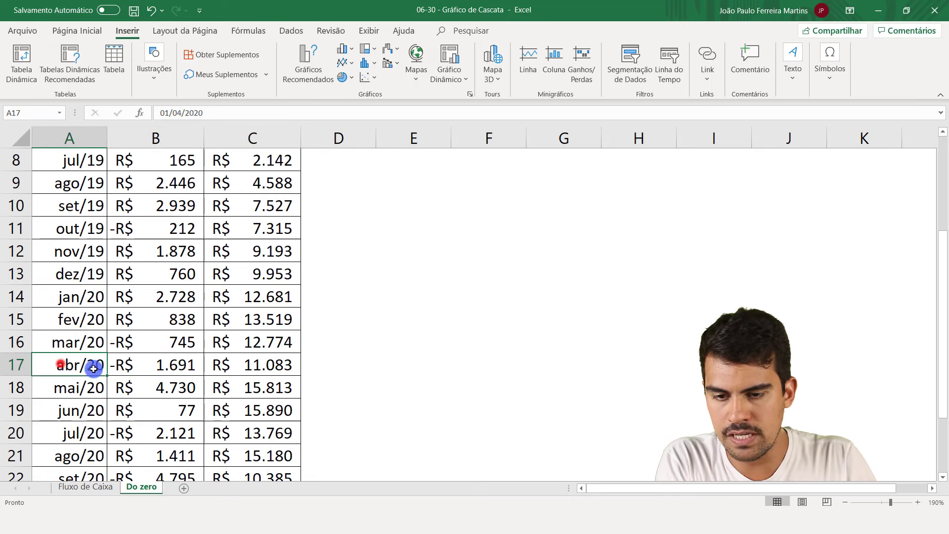
{"action": "left_click", "coordinate": [119, 364]}
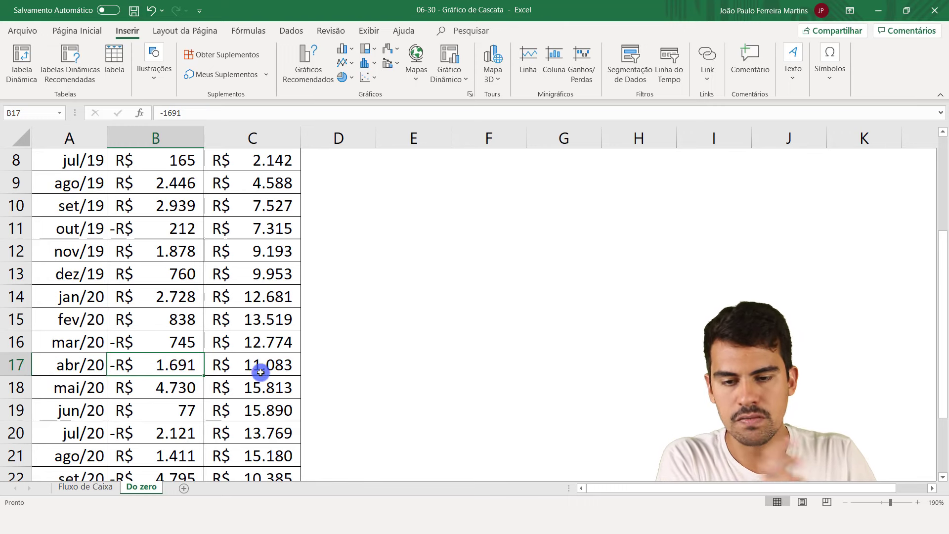
{"action": "left_click", "coordinate": [245, 365]}
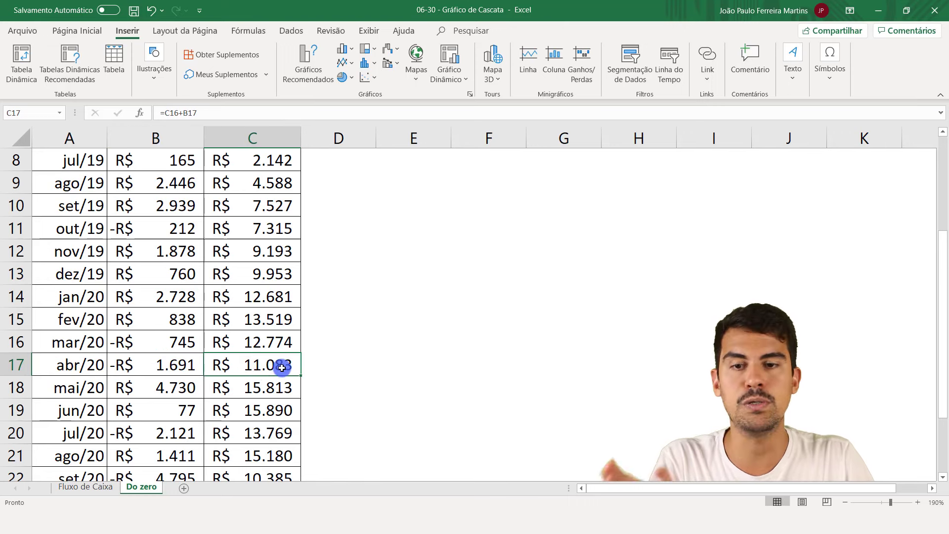
{"action": "left_click", "coordinate": [276, 343]}
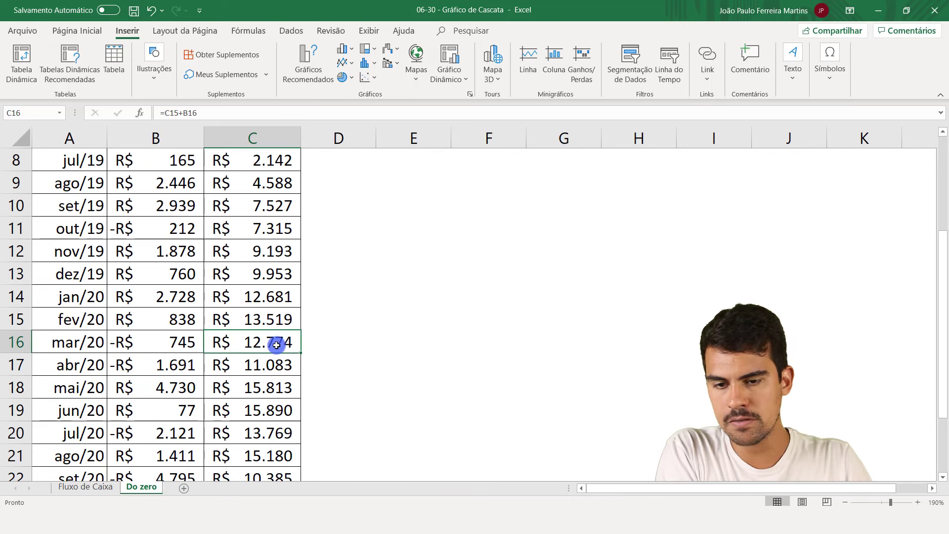
{"action": "left_click", "coordinate": [187, 363]}
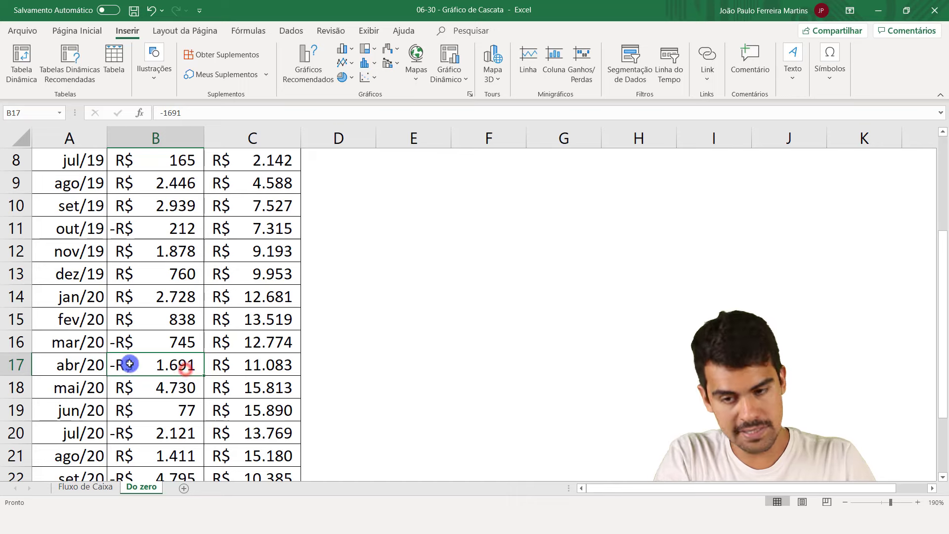
{"action": "left_click", "coordinate": [254, 370]}
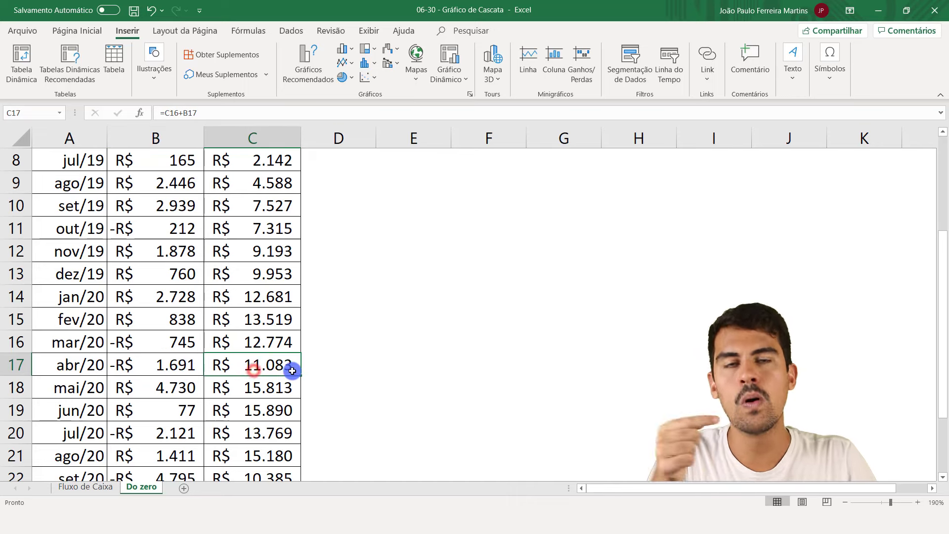
{"action": "left_click", "coordinate": [845, 503]}
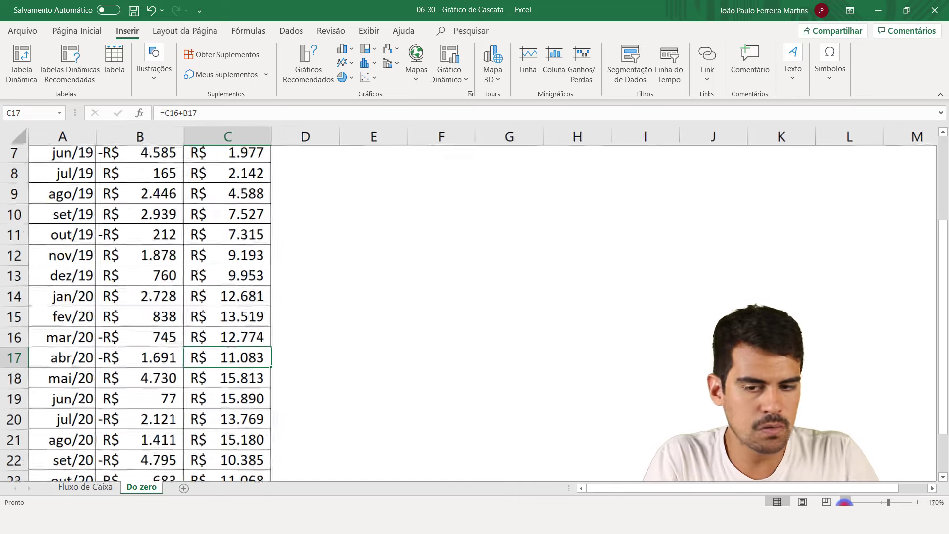
{"action": "left_click", "coordinate": [845, 503]}
{"action": "left_click", "coordinate": [845, 503]}
{"action": "left_click", "coordinate": [845, 502]}
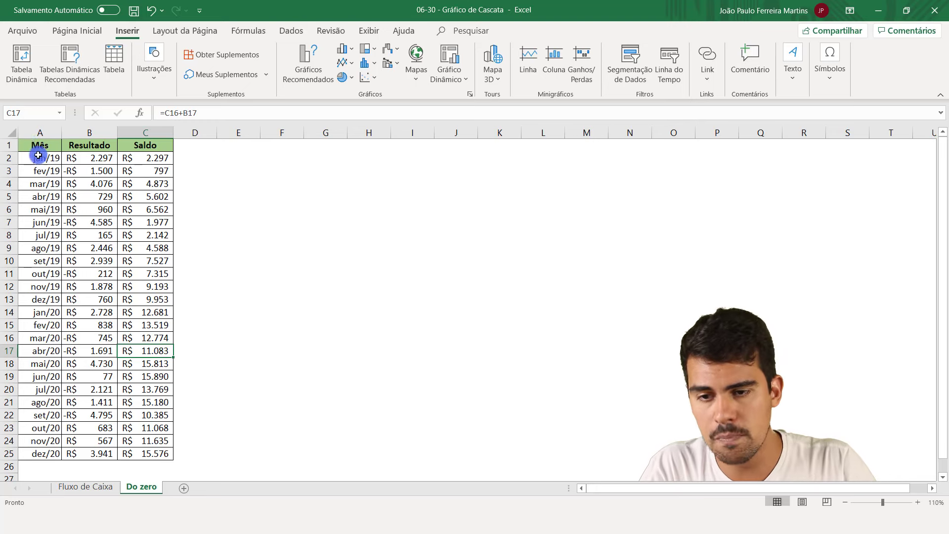
Step: Select A1:B25 (Mês and Resultado) and show the waterfall chart options on the Inserir ribbon
{"action": "mouse_move", "coordinate": [39, 145]}
{"action": "left_mouse_down"}
{"action": "mouse_move", "coordinate": [107, 487]}
{"action": "mouse_move", "coordinate": [94, 400]}
{"action": "left_mouse_up"}
{"action": "scroll", "coordinate": [94, 401], "scroll_direction": "up", "scroll_amount": 2}
{"action": "left_click_drag", "start_coordinate": [33, 144], "coordinate": [112, 455]}
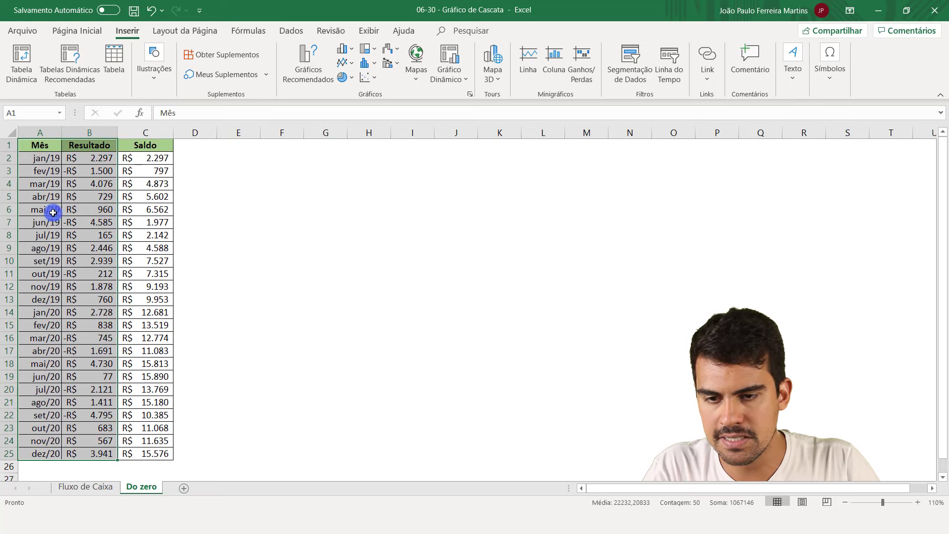
{"action": "left_click_drag", "start_coordinate": [36, 149], "coordinate": [105, 451]}
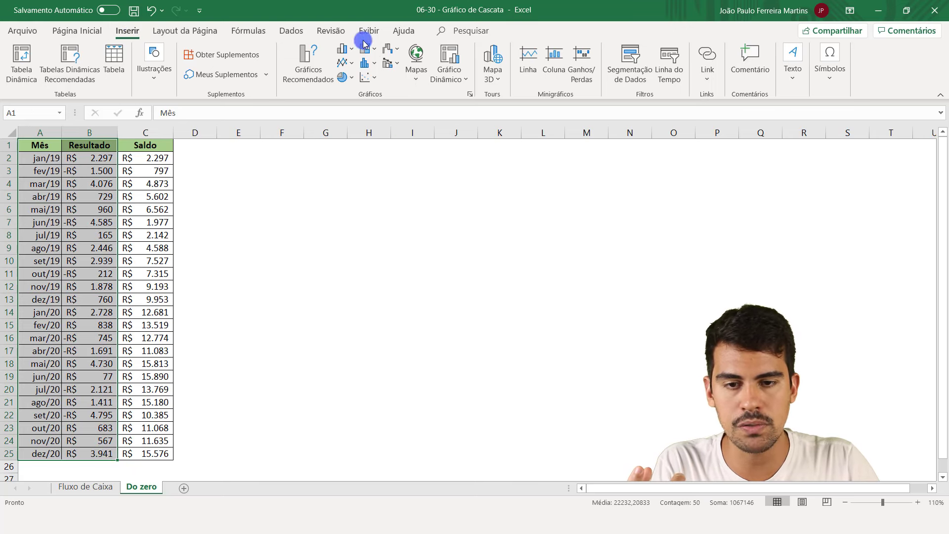
{"action": "left_click", "coordinate": [390, 54]}
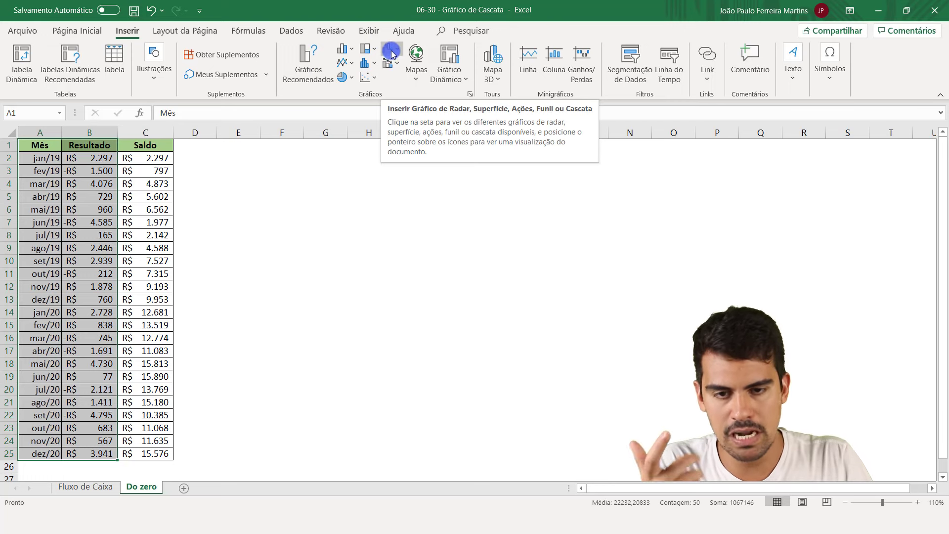
{"action": "left_click", "coordinate": [392, 52]}
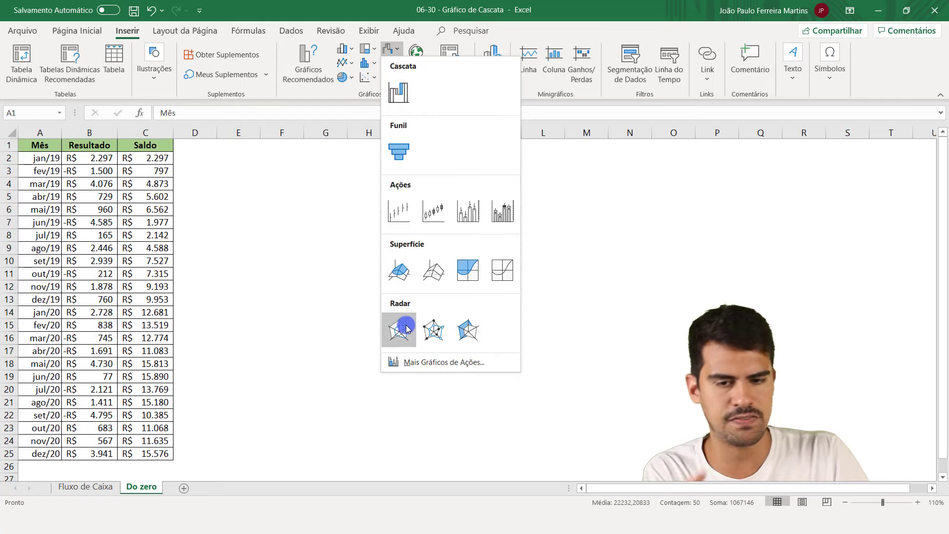
Step: Insert a Cascata chart and resize it to fill the area beside the table
{"action": "left_click", "coordinate": [398, 91]}
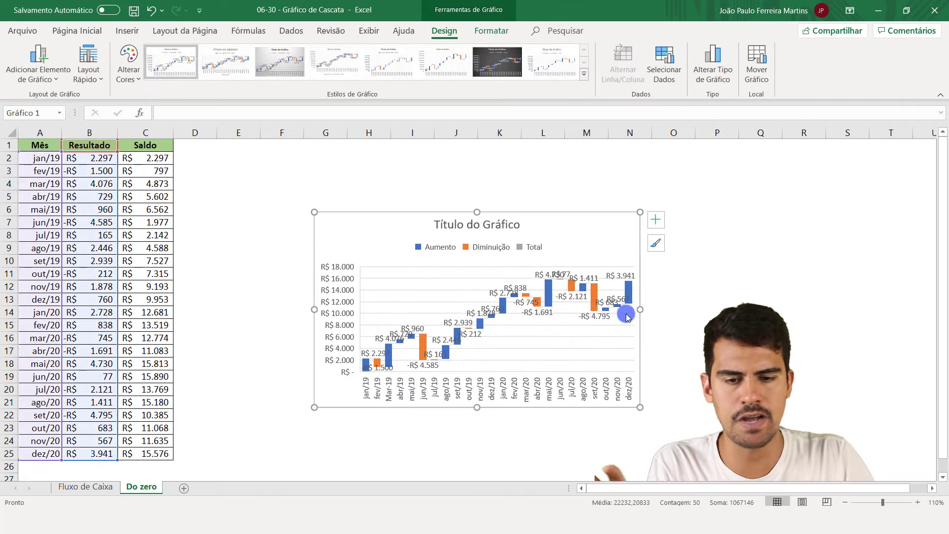
{"action": "left_click_drag", "start_coordinate": [640, 307], "coordinate": [809, 309]}
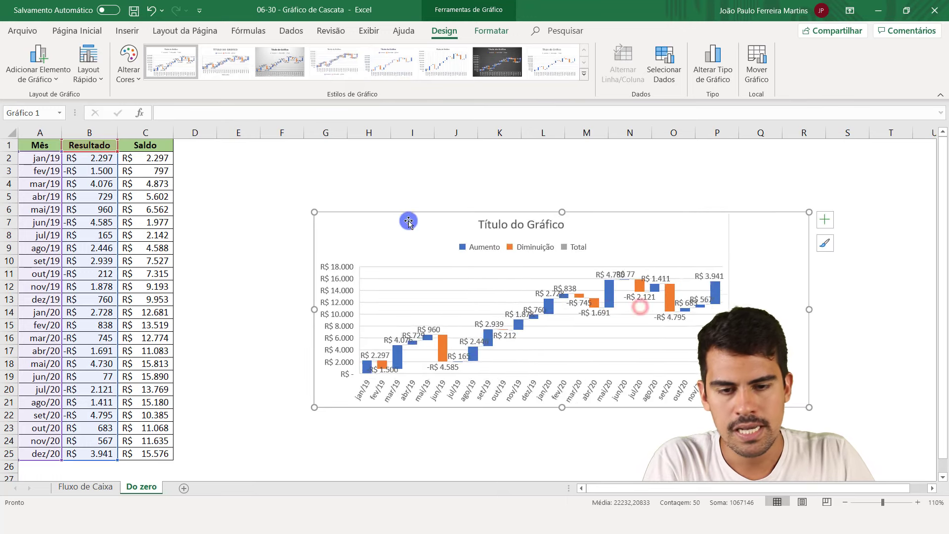
{"action": "left_click_drag", "start_coordinate": [309, 212], "coordinate": [181, 144]}
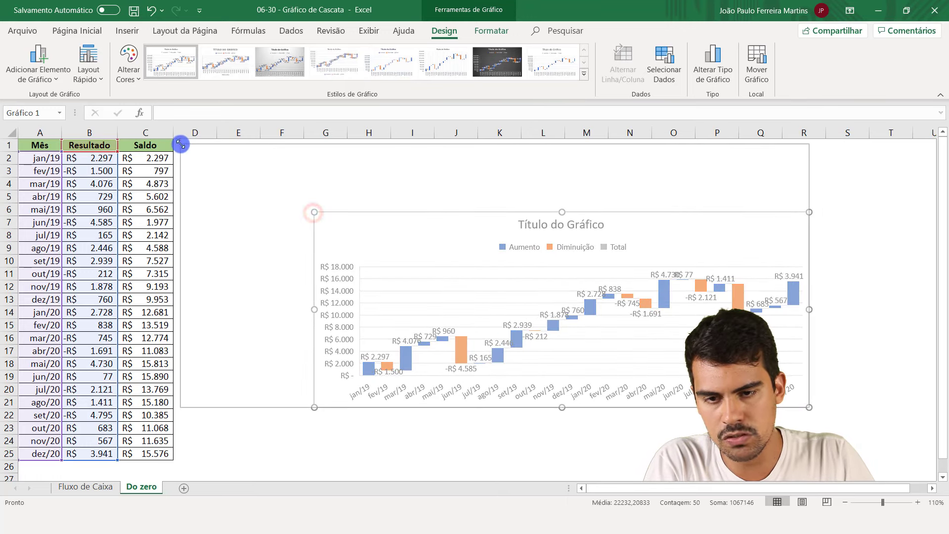
{"action": "left_click_drag", "start_coordinate": [495, 410], "coordinate": [495, 457]}
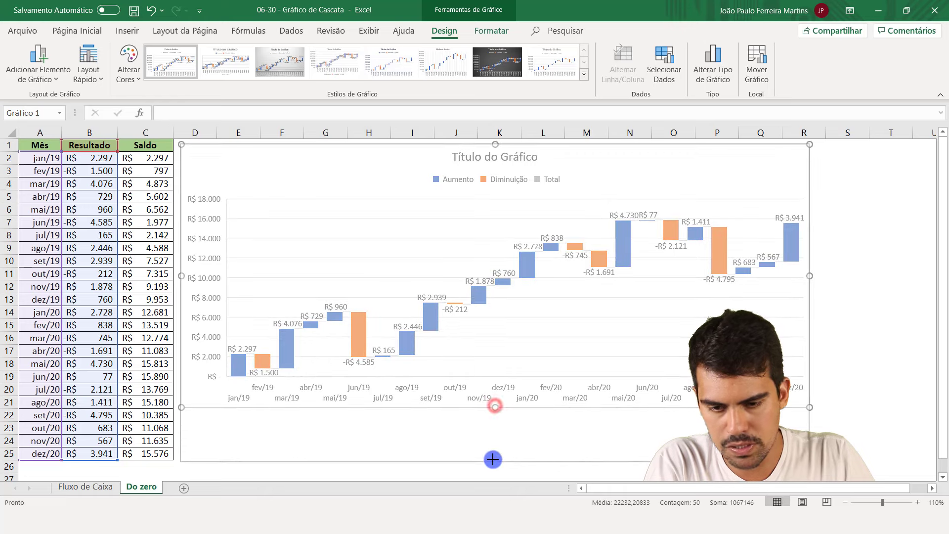
{"action": "left_click_drag", "start_coordinate": [808, 301], "coordinate": [799, 301]}
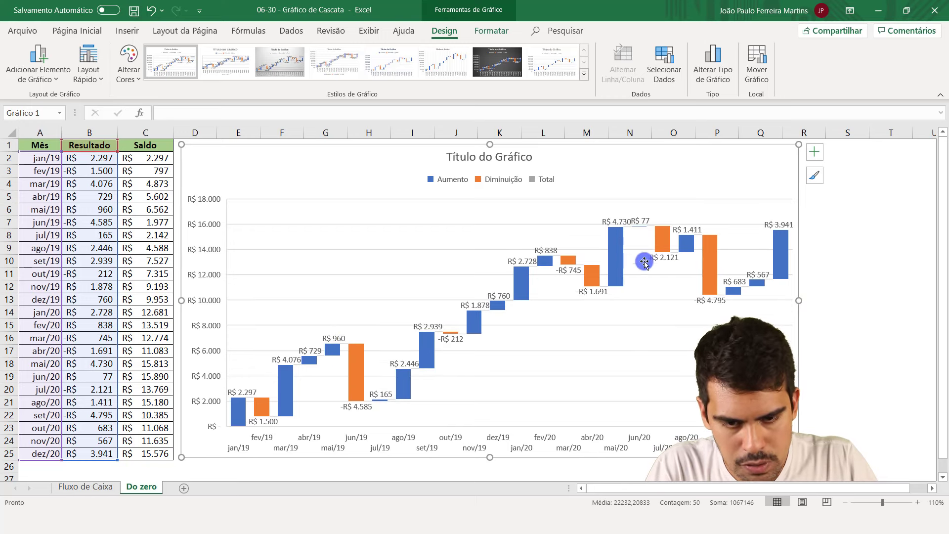
Step: Delete the chart's data labels, gridlines and the 'Título do Gráfico' title
{"action": "left_click", "coordinate": [329, 338]}
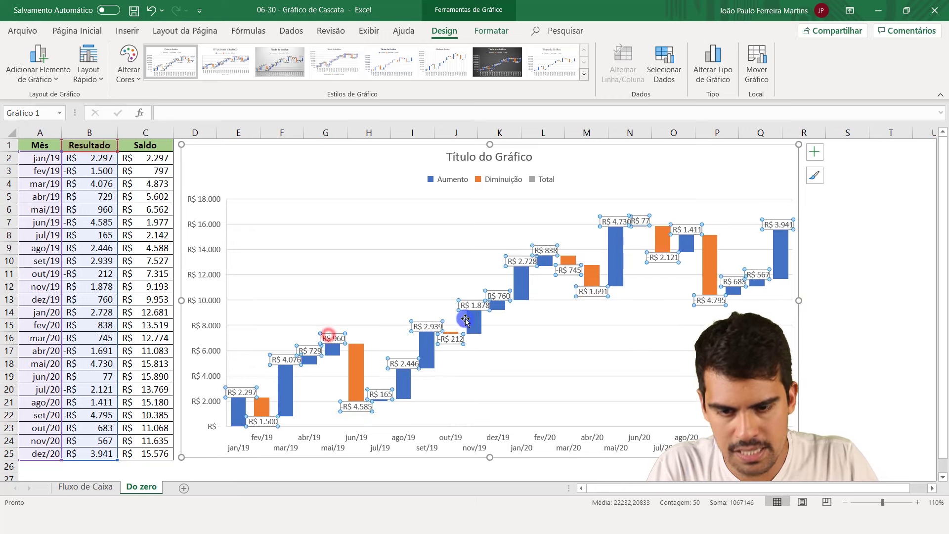
{"action": "key", "text": "Delete"}
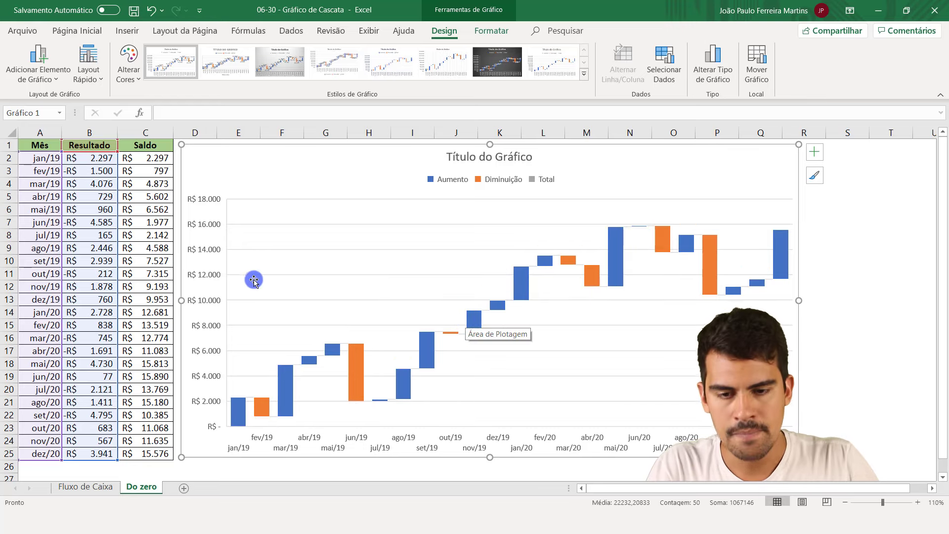
{"action": "left_click", "coordinate": [303, 275]}
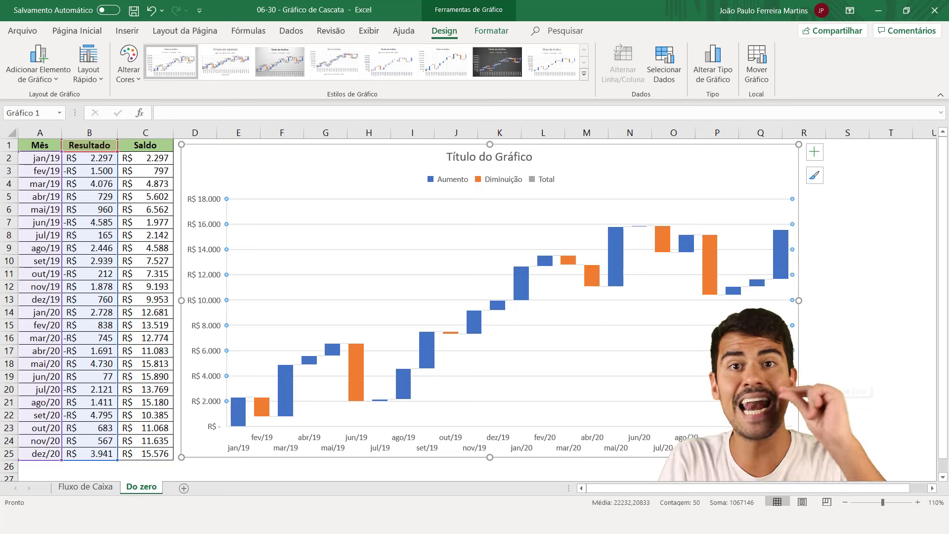
{"action": "key", "text": "Delete"}
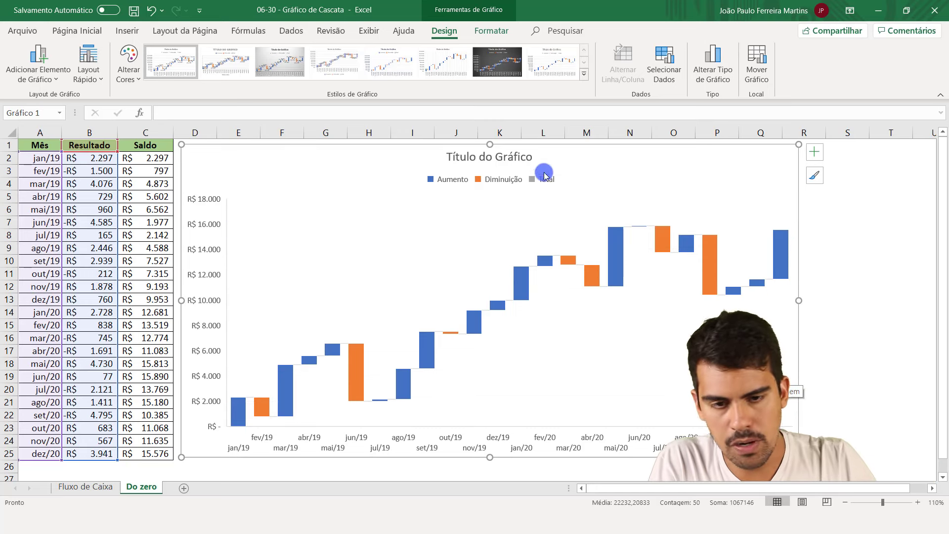
{"action": "key", "text": "Delete"}
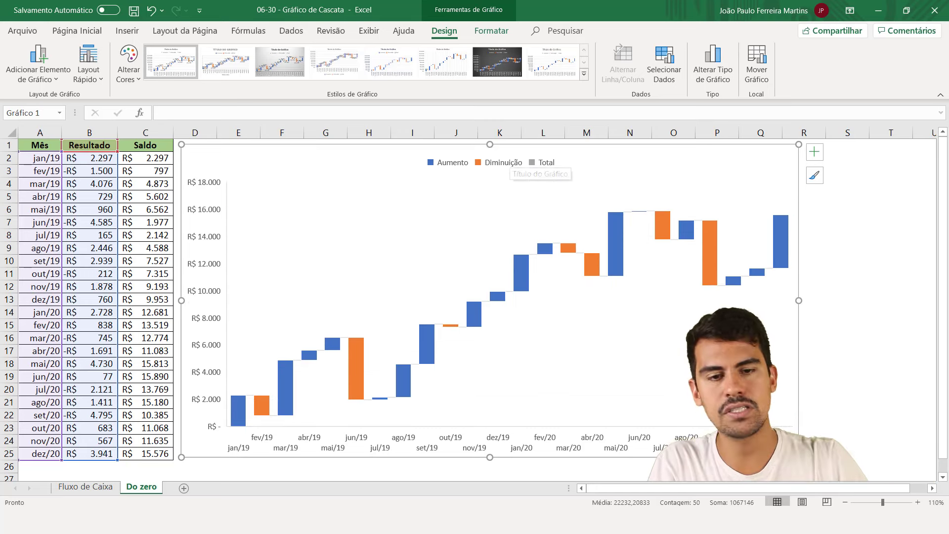
{"action": "left_click", "coordinate": [841, 262]}
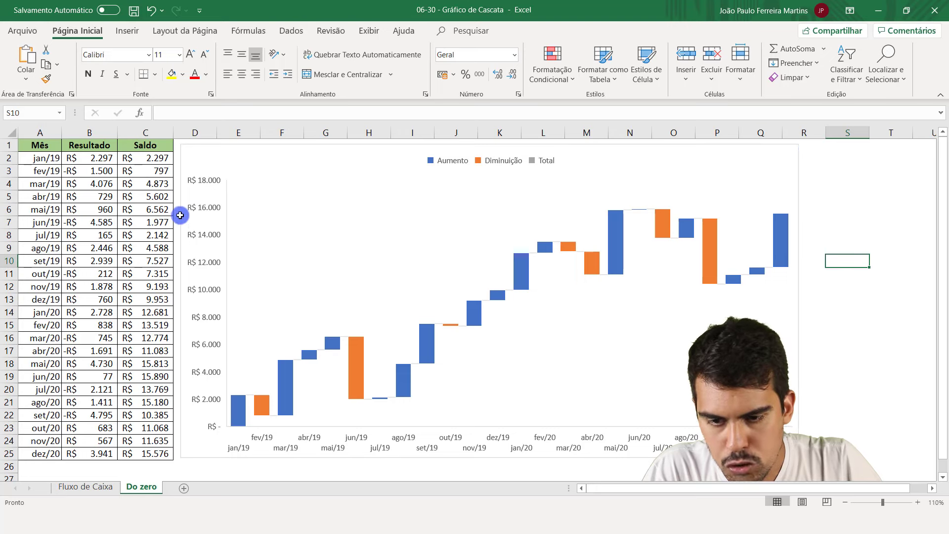
Step: Set Contorno da Forma to Sem Contorno on the selected chart element
{"action": "left_click", "coordinate": [242, 150]}
{"action": "left_click", "coordinate": [487, 32]}
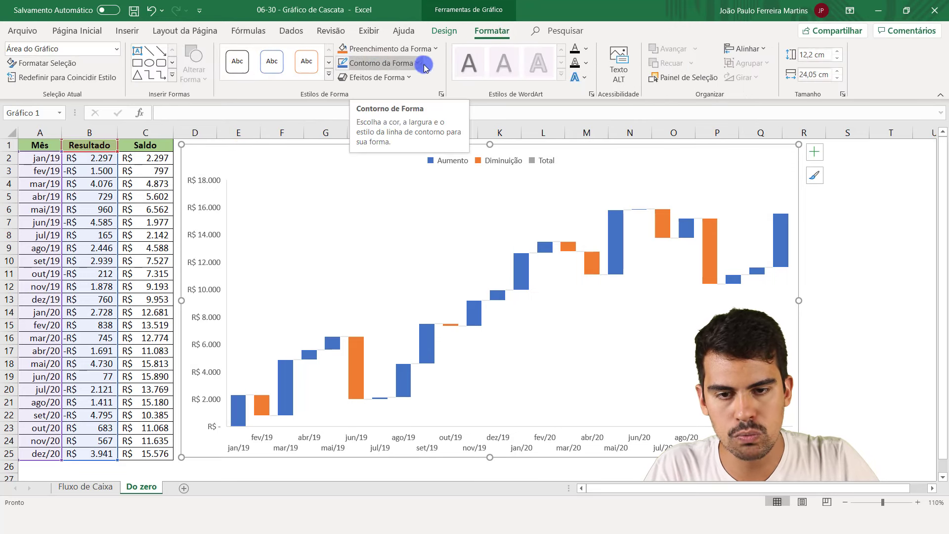
{"action": "left_click", "coordinate": [418, 63]}
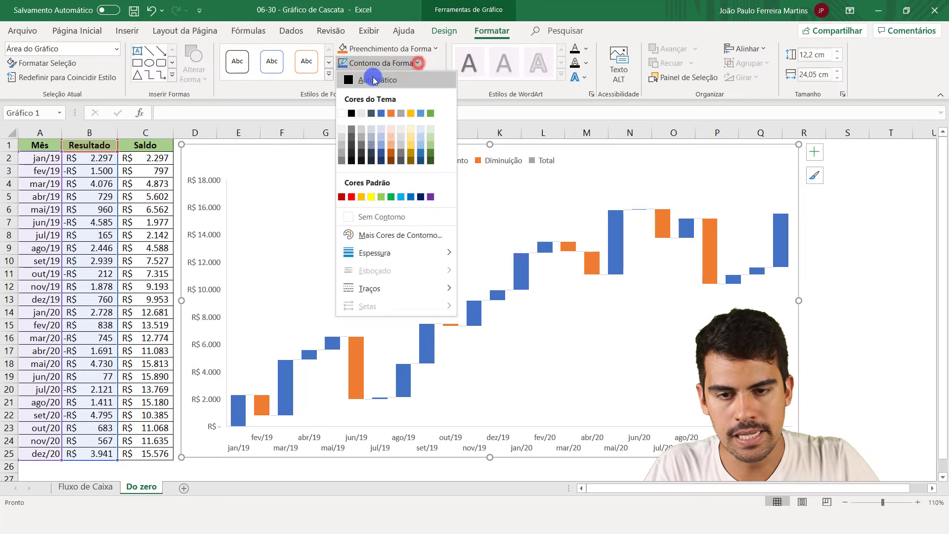
{"action": "left_click", "coordinate": [366, 217]}
{"action": "left_click", "coordinate": [863, 201]}
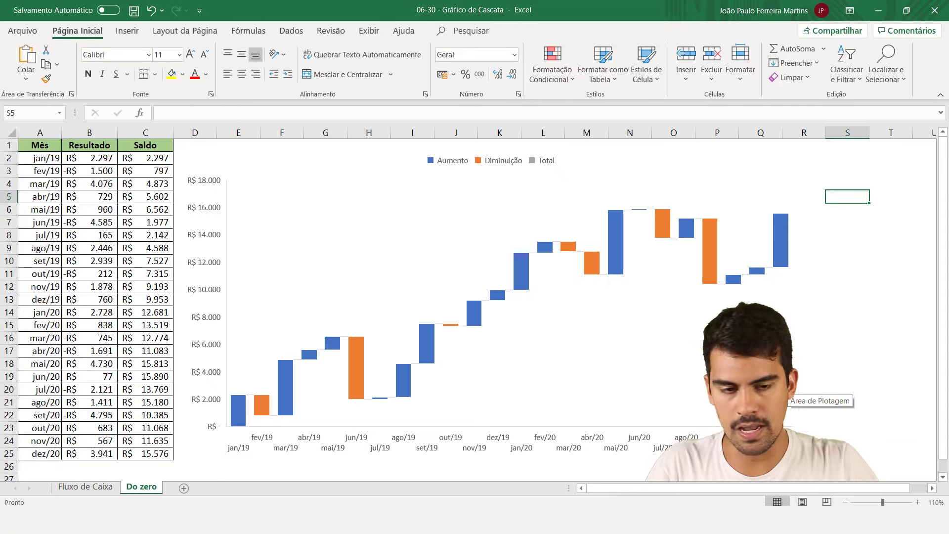
{"action": "left_click", "coordinate": [847, 334]}
Step: Select the whole chart area and set its outline to Sem Contorno
{"action": "left_click", "coordinate": [795, 330]}
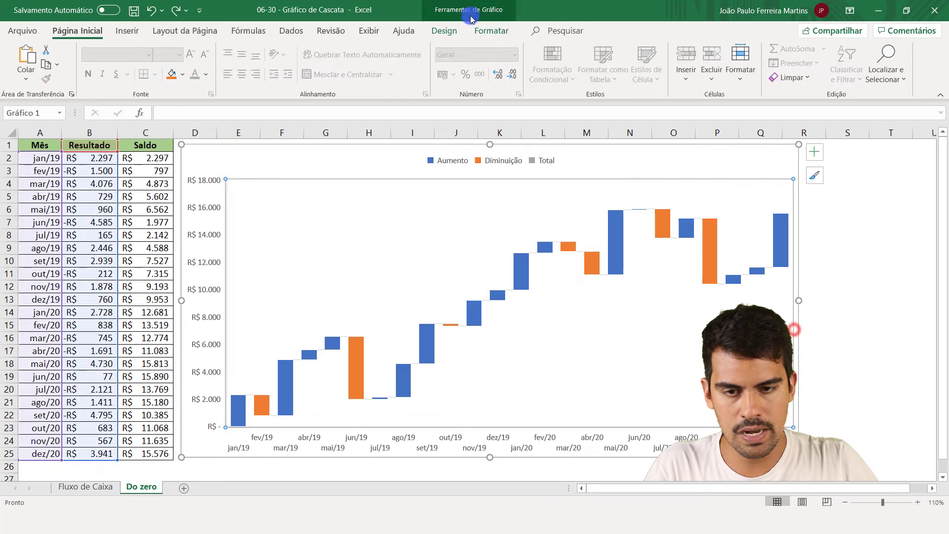
{"action": "left_click", "coordinate": [764, 151]}
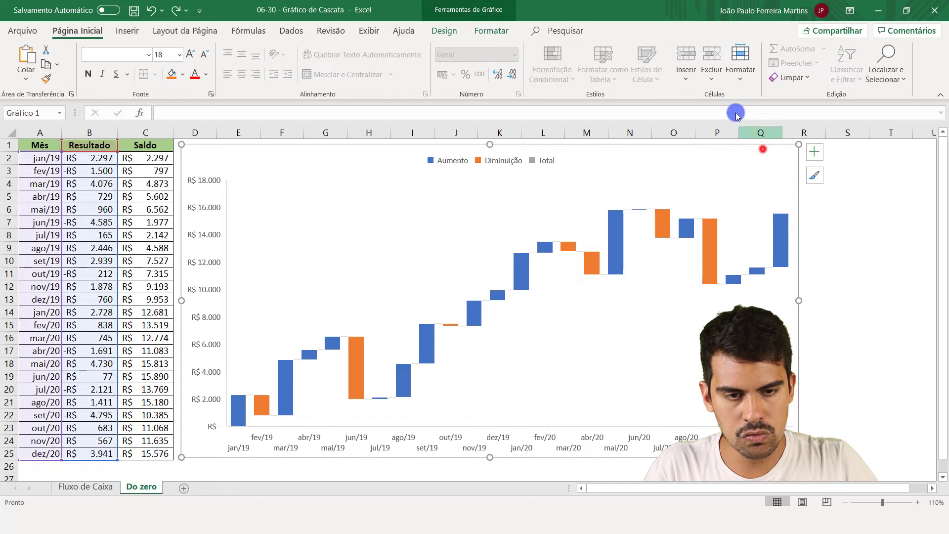
{"action": "left_click", "coordinate": [481, 30]}
{"action": "left_click", "coordinate": [377, 62]}
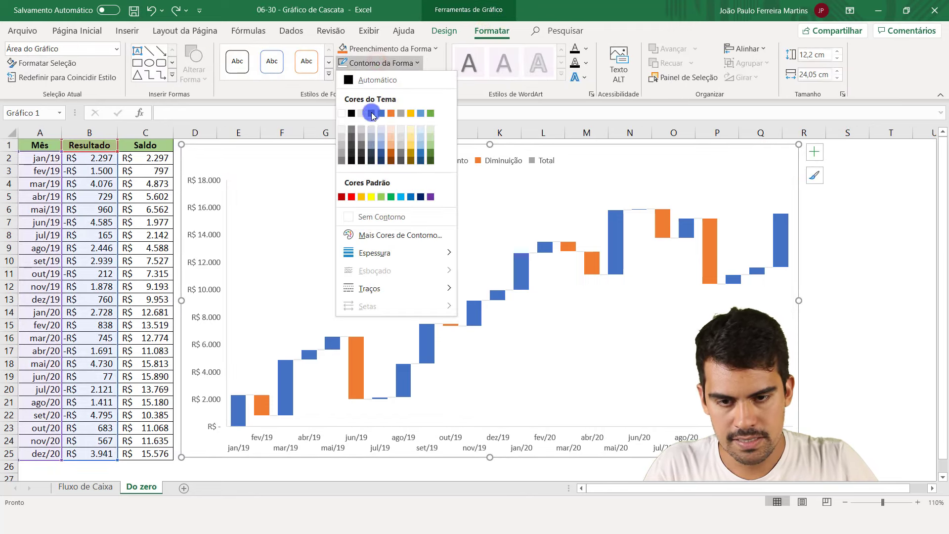
{"action": "left_click", "coordinate": [376, 213]}
{"action": "left_click", "coordinate": [848, 236]}
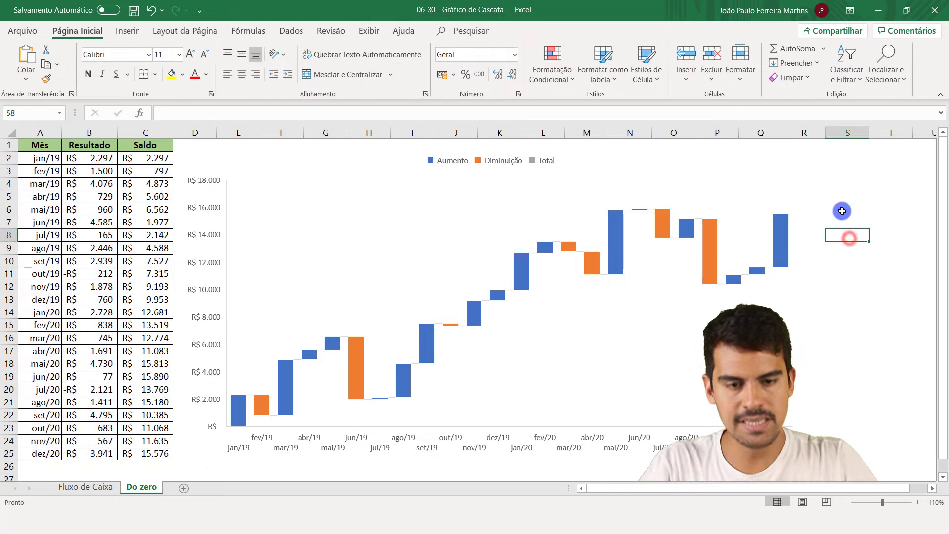
{"action": "key", "text": "Down"}
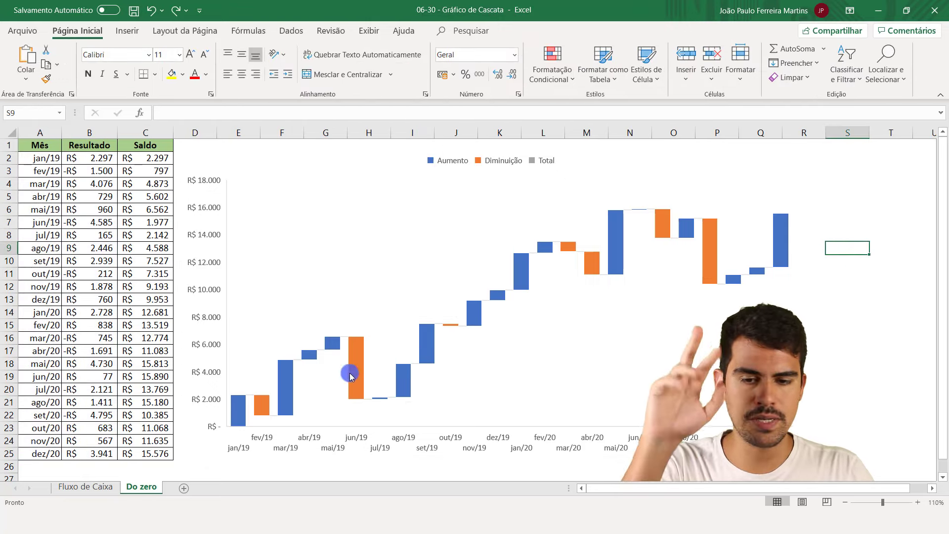
{"action": "mouse_move", "coordinate": [355, 368]}
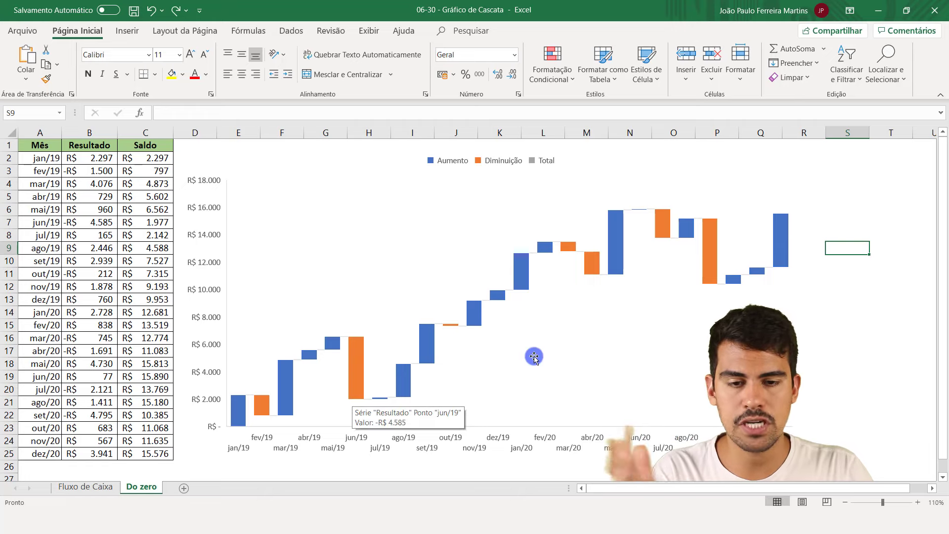
{"action": "left_click", "coordinate": [258, 161]}
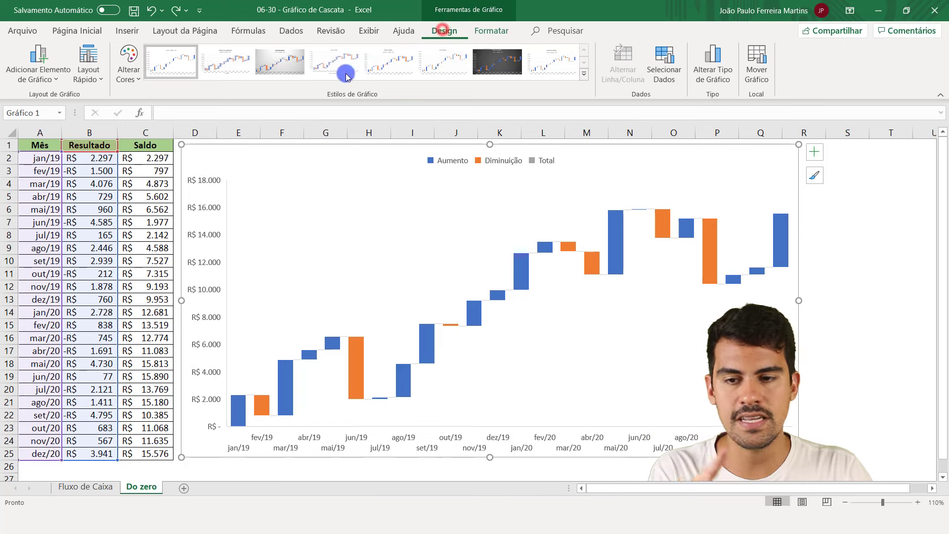
Step: Try another colour palette and several preset chart styles, then undo back to the original style
{"action": "left_click", "coordinate": [129, 64]}
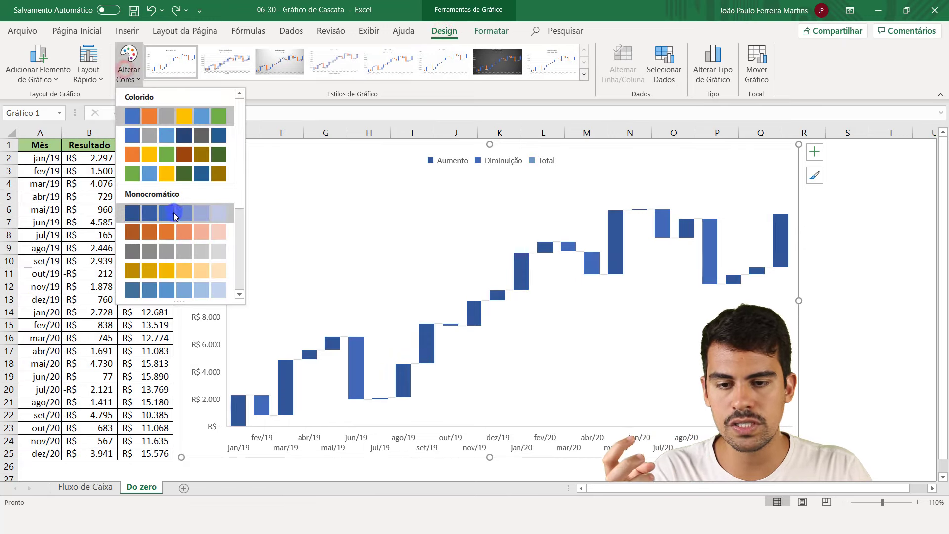
{"action": "left_click", "coordinate": [196, 138]}
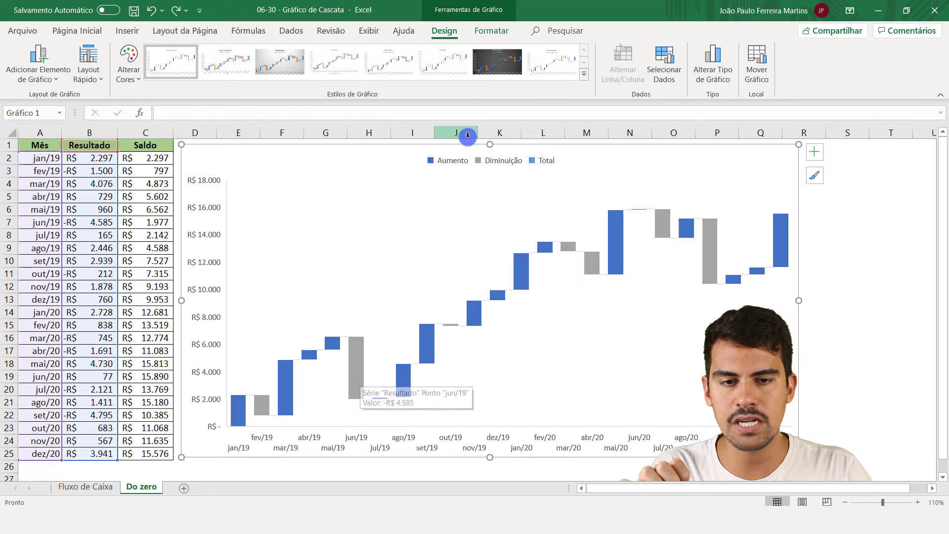
{"action": "left_click", "coordinate": [584, 74]}
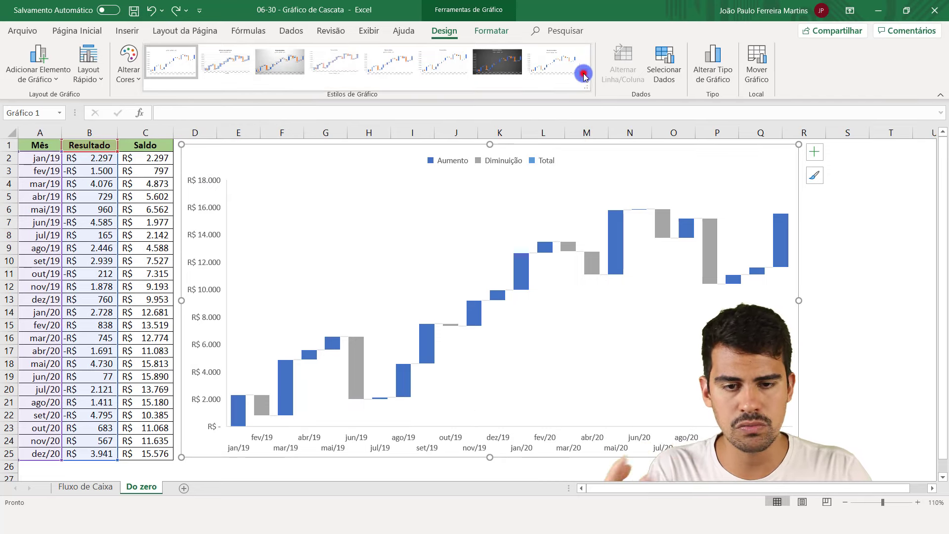
{"action": "left_click", "coordinate": [403, 60]}
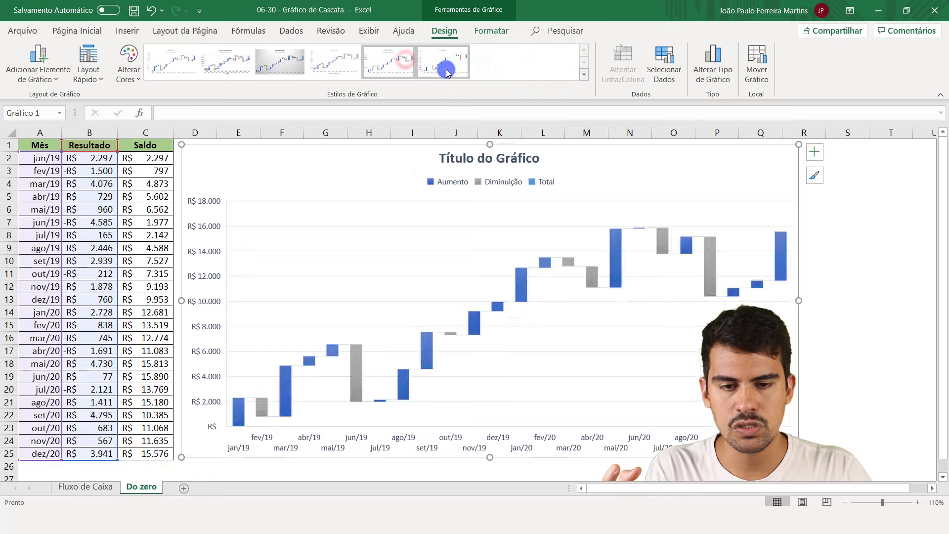
{"action": "left_click", "coordinate": [388, 71]}
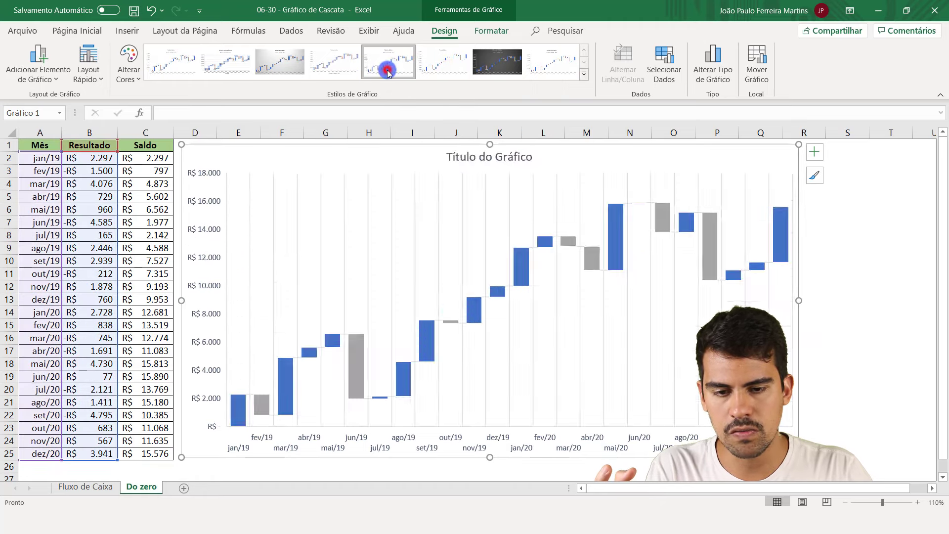
{"action": "left_click", "coordinate": [340, 66]}
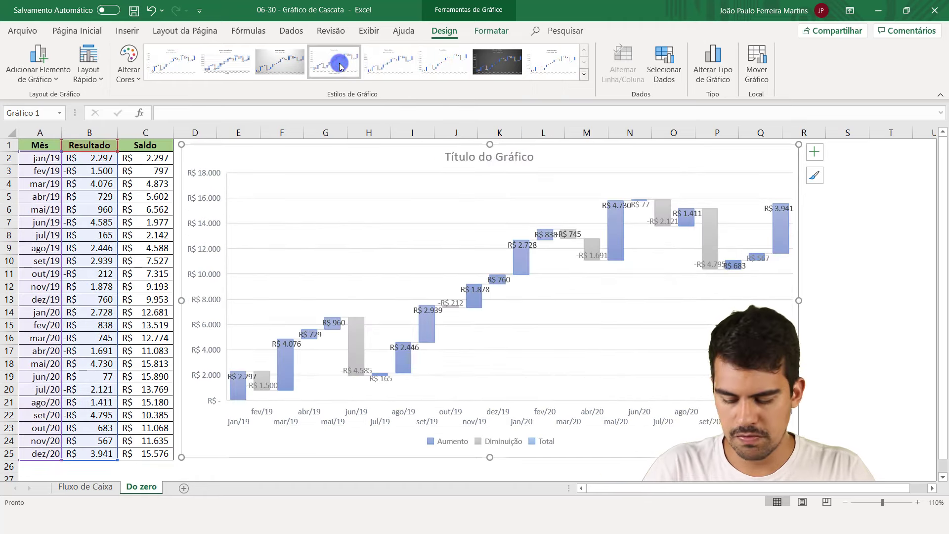
{"action": "key", "text": "ctrl+z"}
{"action": "key", "text": "ctrl+z"}
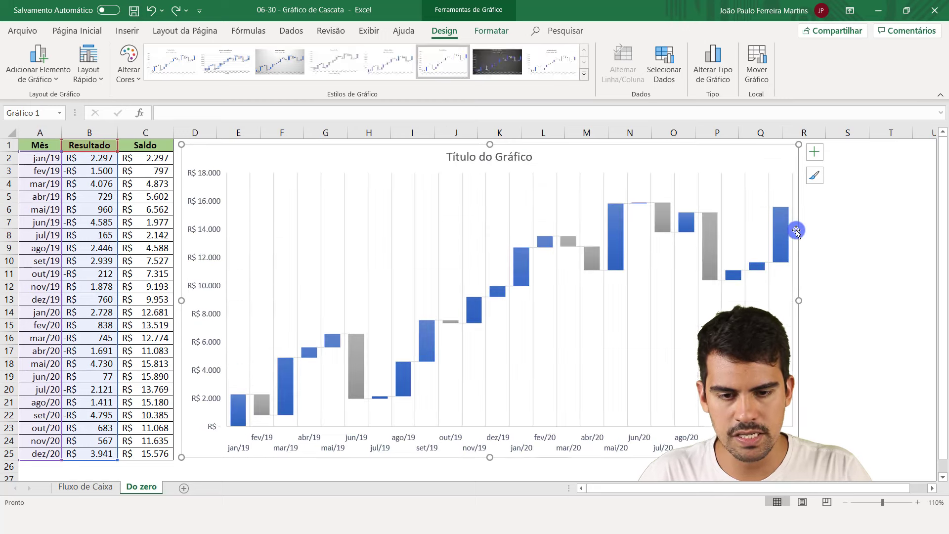
{"action": "key", "text": "ctrl+z"}
{"action": "key", "text": "ctrl+z"}
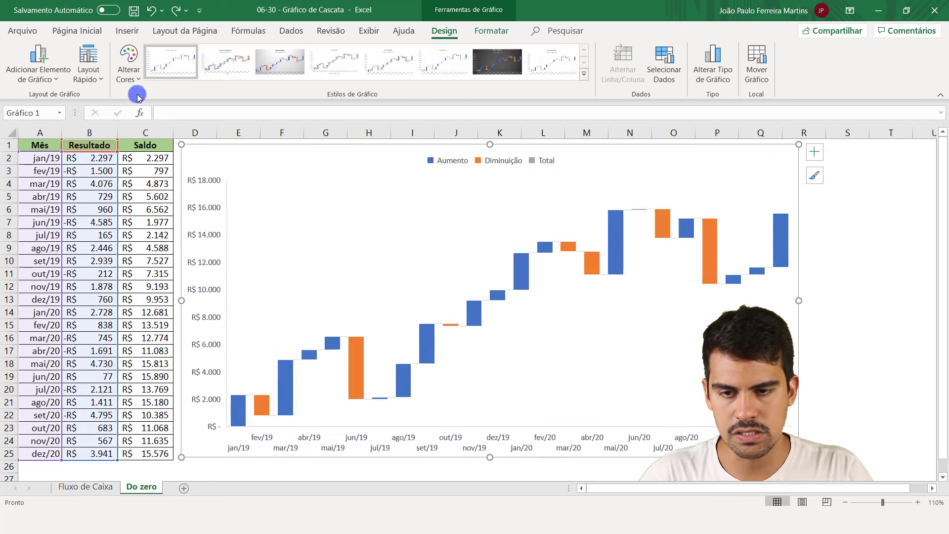
Step: Apply the green, blue and yellow palette from Alterar Cores
{"action": "left_click", "coordinate": [129, 64]}
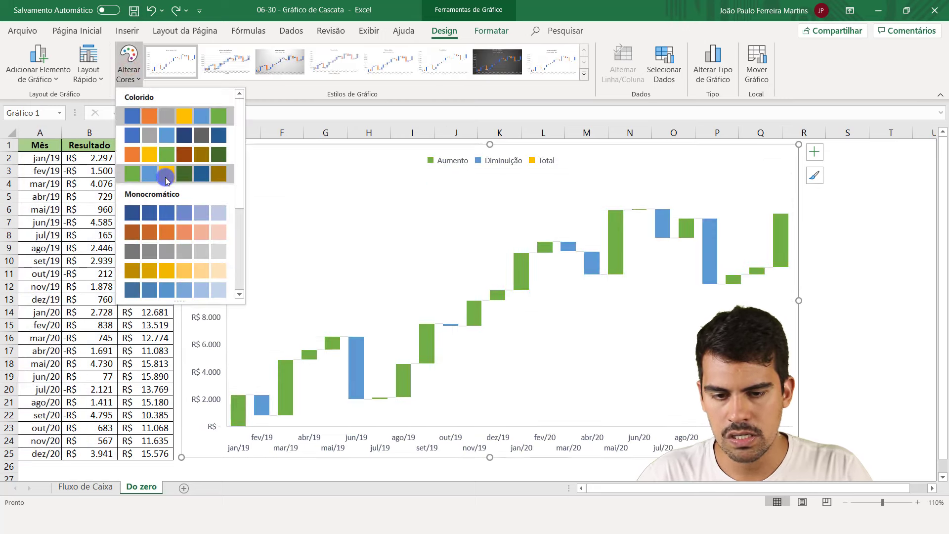
{"action": "left_click", "coordinate": [165, 179]}
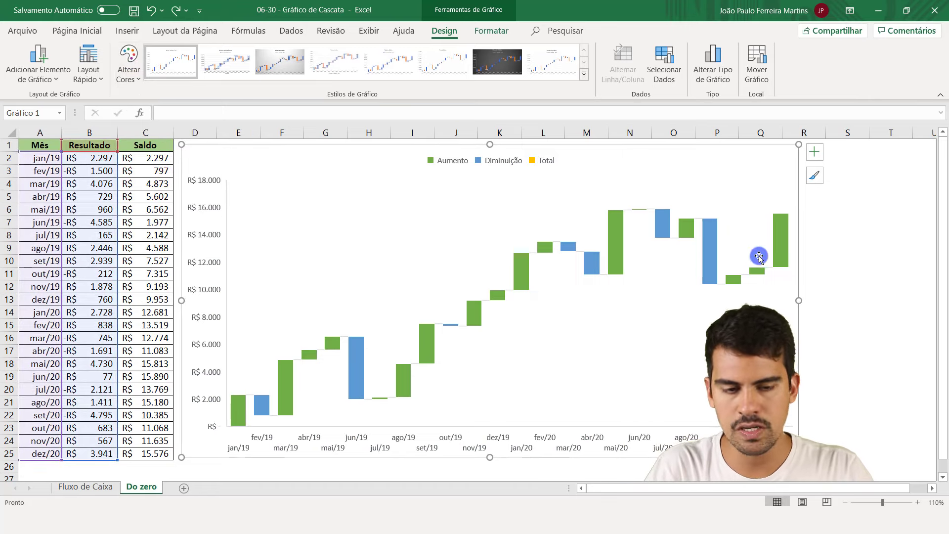
{"action": "left_click", "coordinate": [869, 215]}
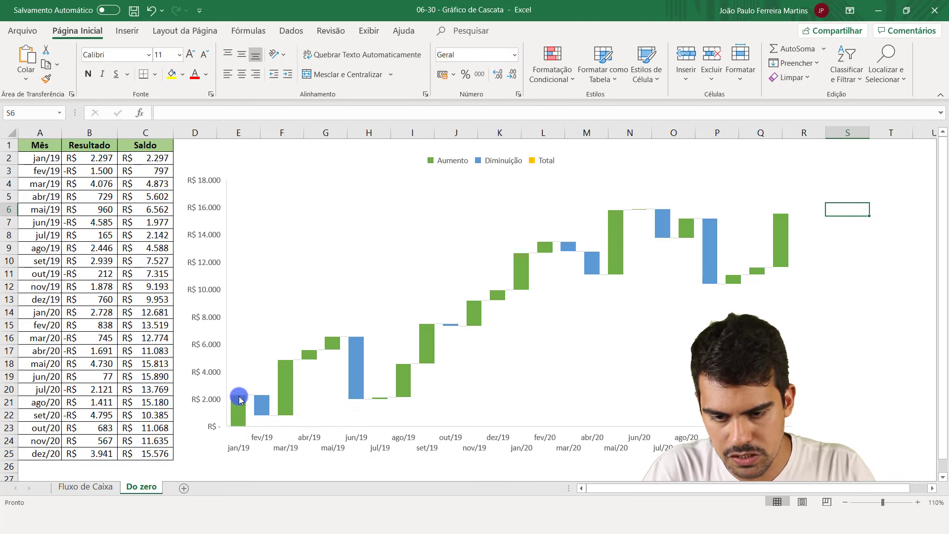
{"action": "left_click", "coordinate": [96, 159]}
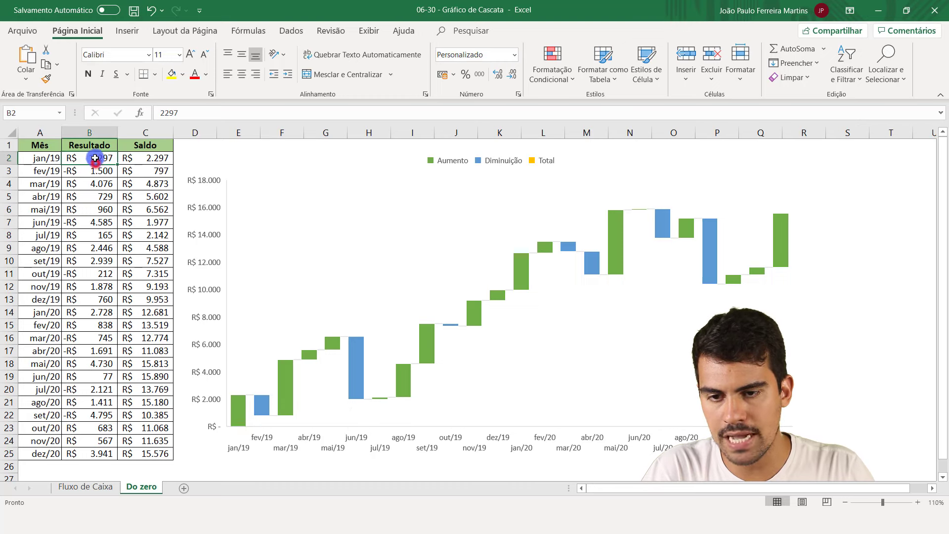
{"action": "left_click", "coordinate": [38, 157]}
{"action": "left_click", "coordinate": [90, 158]}
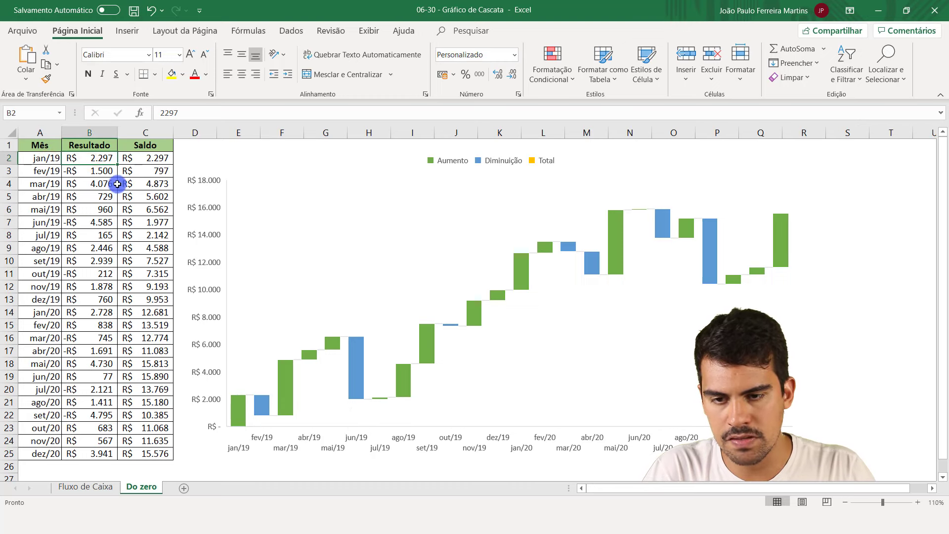
{"action": "left_click", "coordinate": [108, 171]}
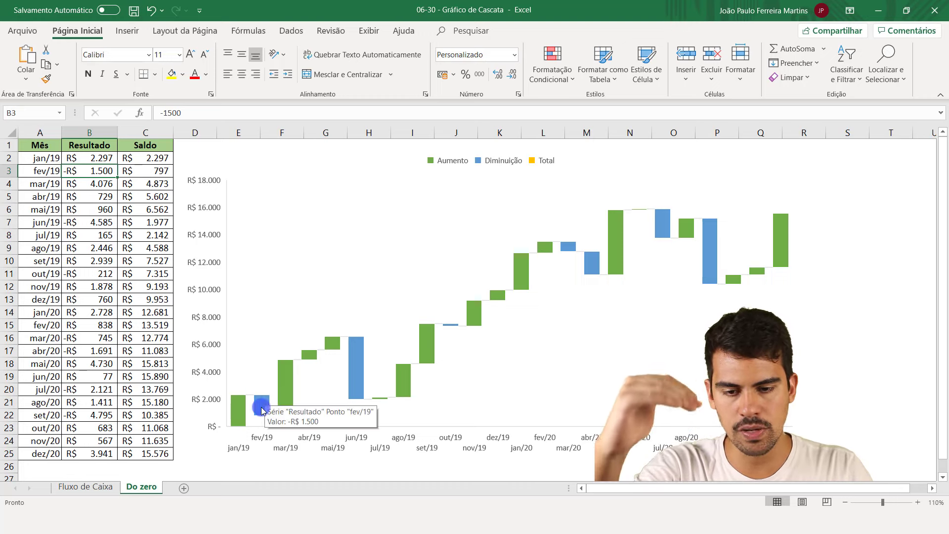
{"action": "left_click", "coordinate": [101, 184]}
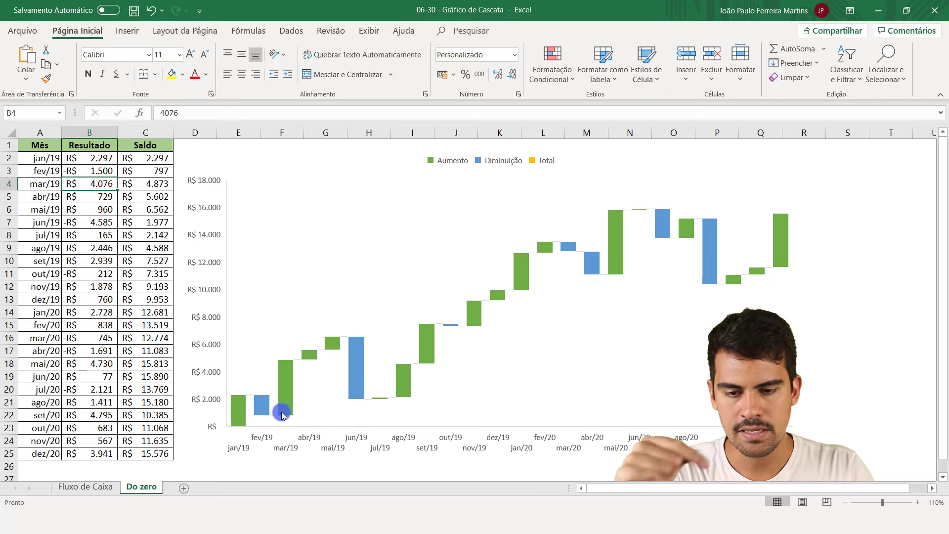
{"action": "mouse_move", "coordinate": [286, 401]}
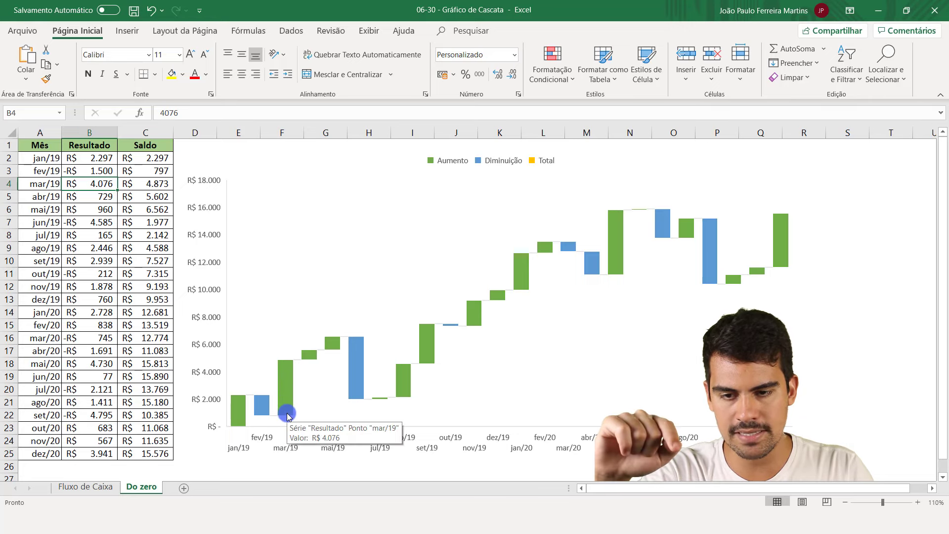
{"action": "left_click", "coordinate": [163, 170]}
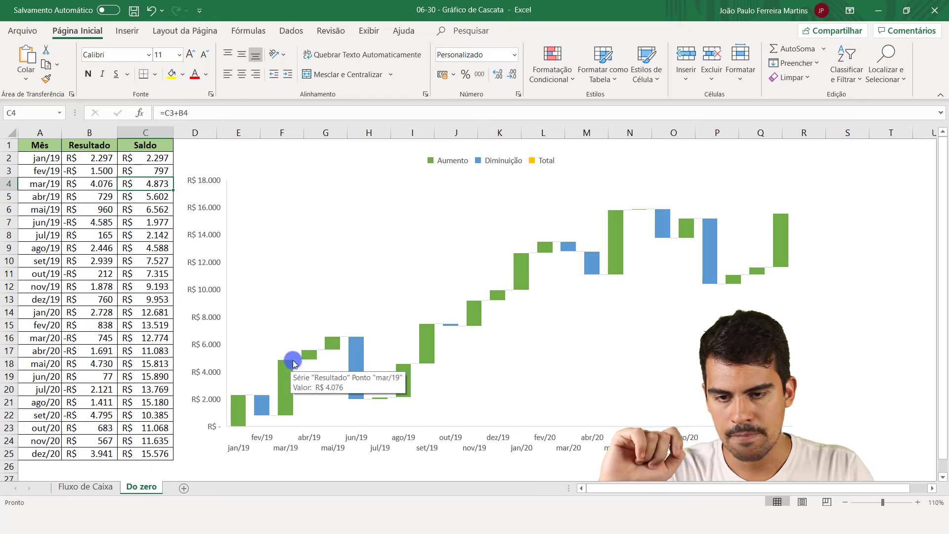
{"action": "left_click", "coordinate": [105, 198]}
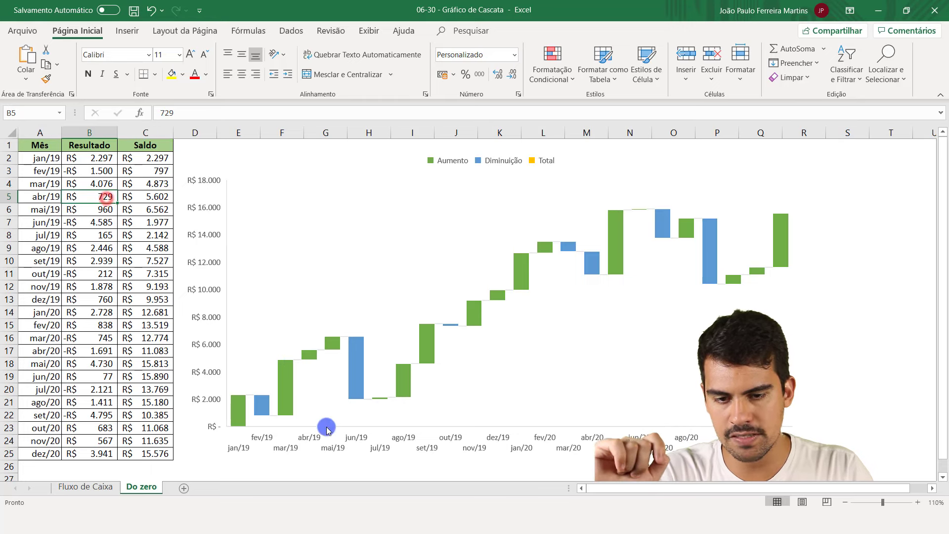
{"action": "left_click", "coordinate": [111, 210]}
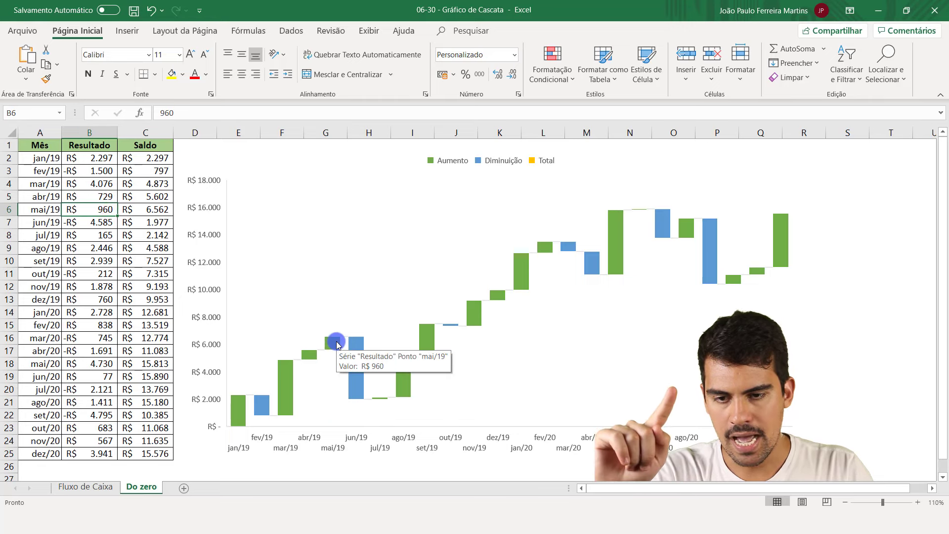
{"action": "left_click", "coordinate": [163, 212]}
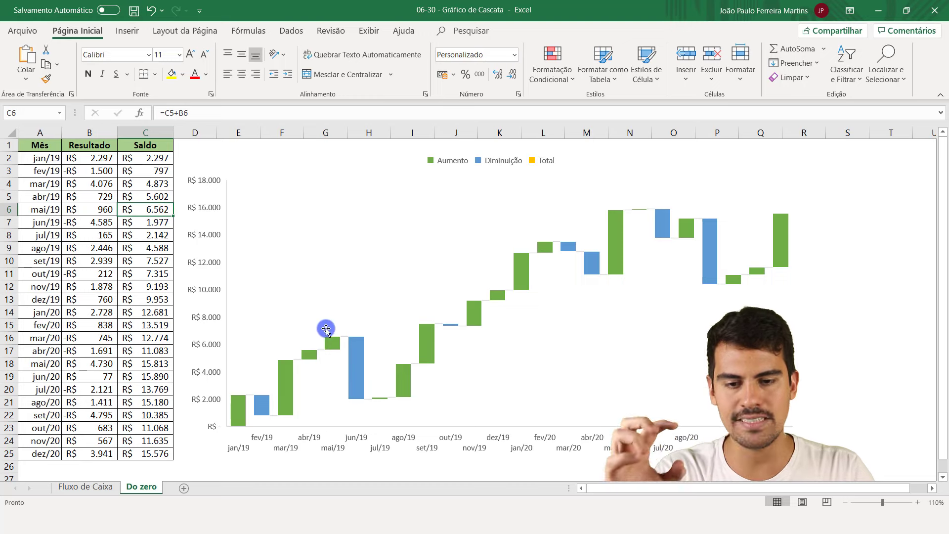
{"action": "left_click", "coordinate": [106, 223]}
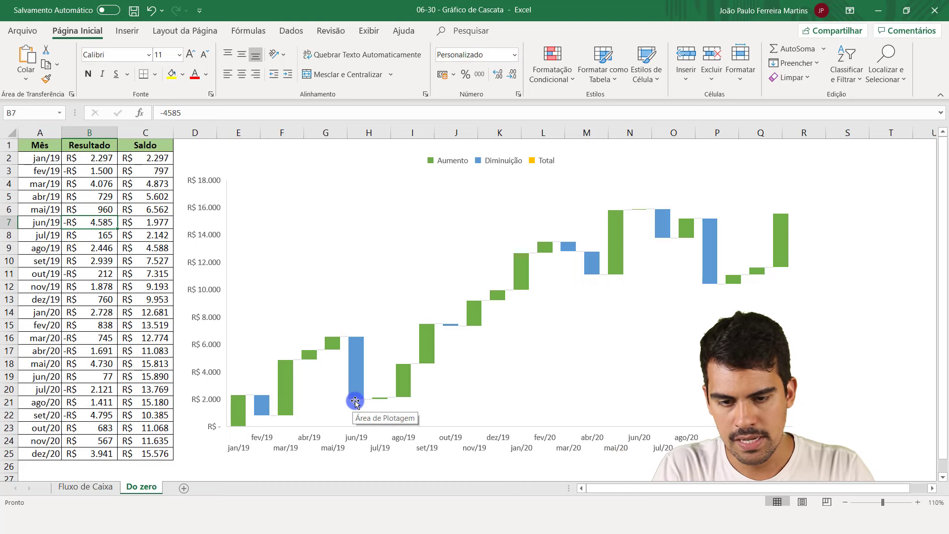
{"action": "left_click", "coordinate": [150, 227]}
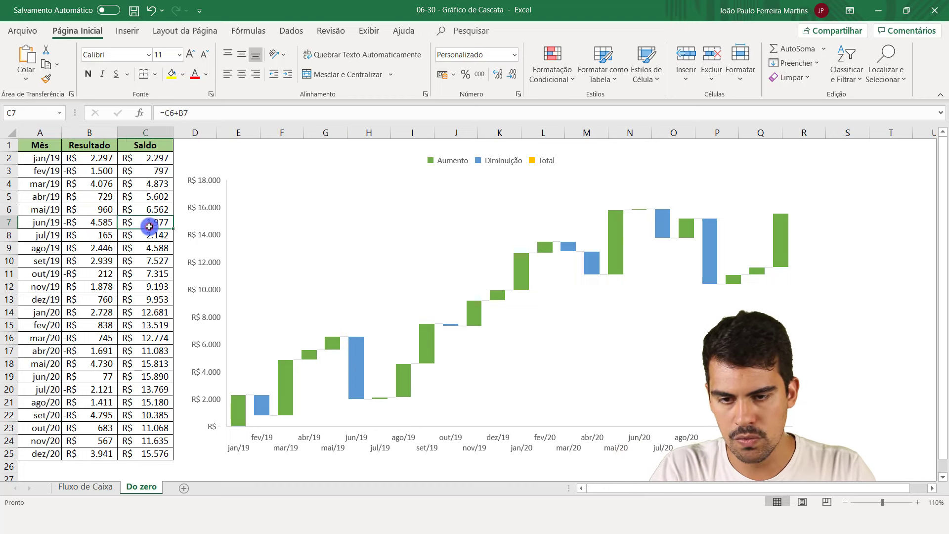